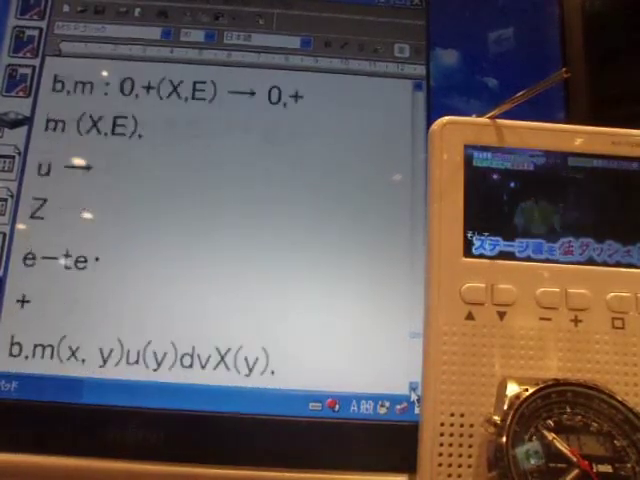
scroll(415, 398, down, 3)
scroll(415, 398, down, 3)
scroll(415, 398, down, 3)
scroll(415, 398, down, 3)
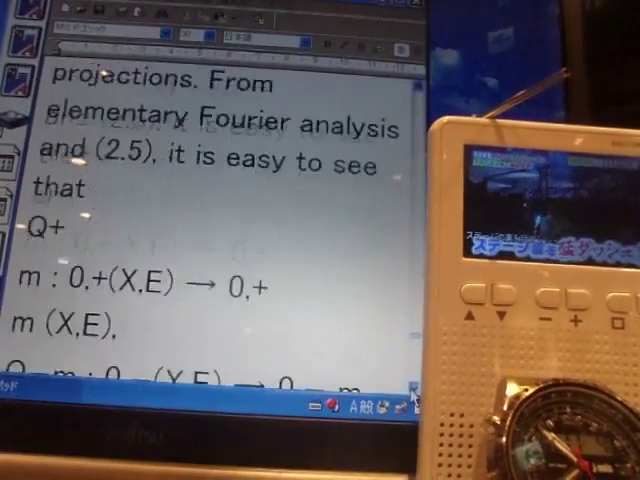
scroll(415, 398, down, 3)
scroll(415, 398, down, 3)
scroll(415, 398, down, 3)
scroll(415, 398, down, 3)
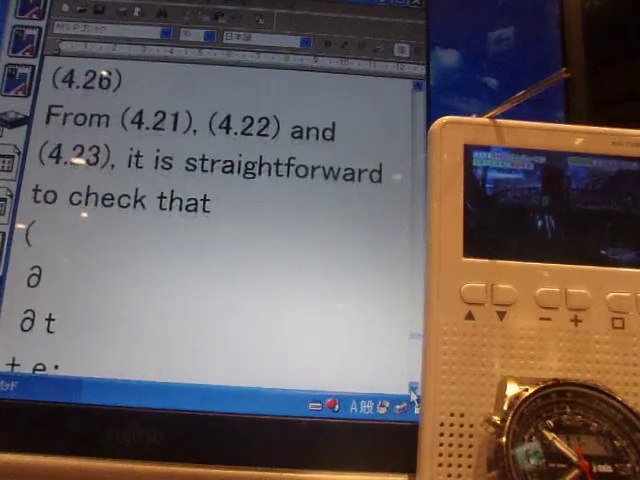
scroll(413, 398, down, 3)
scroll(413, 398, down, 3)
scroll(413, 398, down, 3)
scroll(413, 398, down, 3)
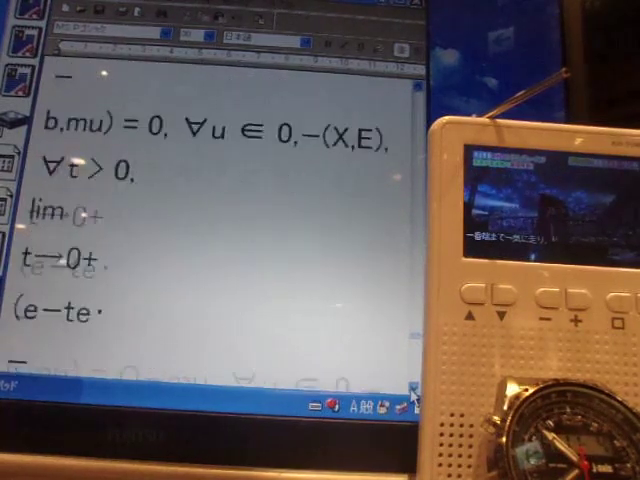
scroll(413, 398, down, 3)
scroll(413, 398, down, 3)
scroll(413, 398, down, 3)
scroll(413, 398, down, 3)
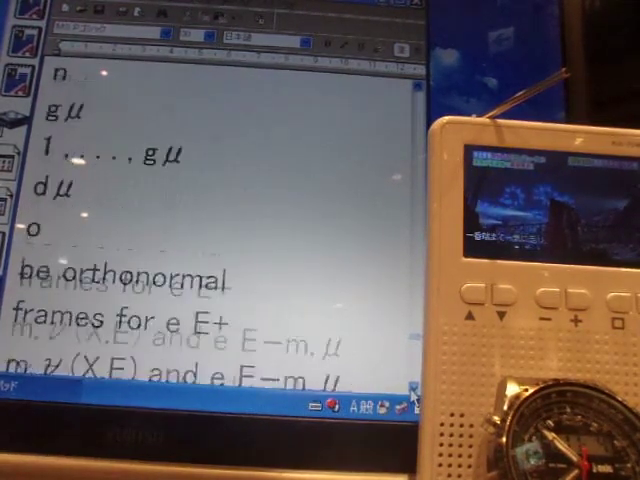
scroll(413, 398, down, 3)
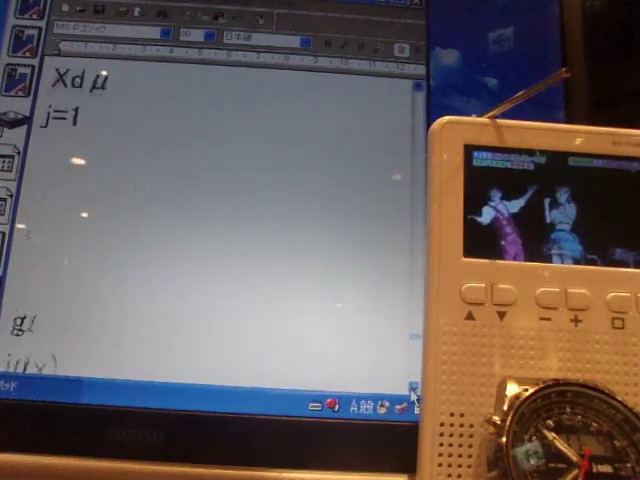
scroll(413, 398, down, 3)
scroll(413, 398, down, 3)
scroll(413, 398, down, 3)
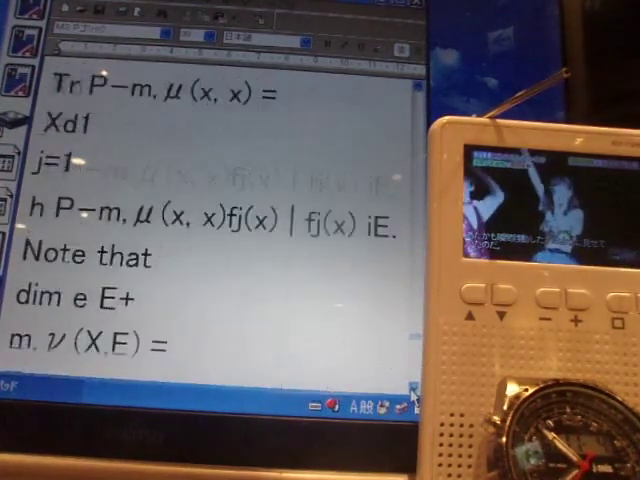
scroll(413, 398, down, 3)
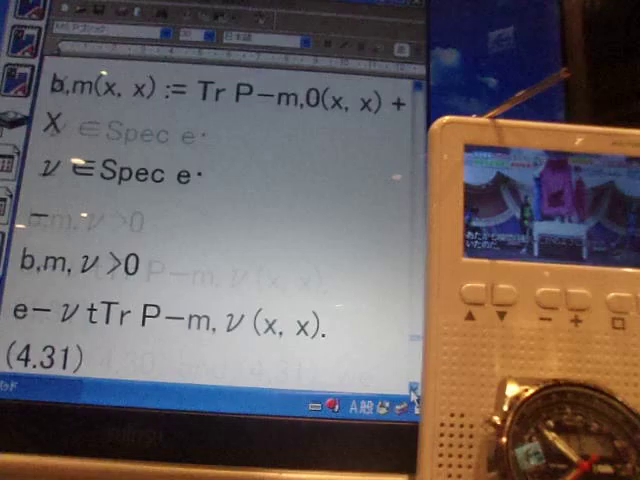
scroll(413, 398, down, 3)
scroll(413, 398, down, 3)
scroll(413, 398, down, 3)
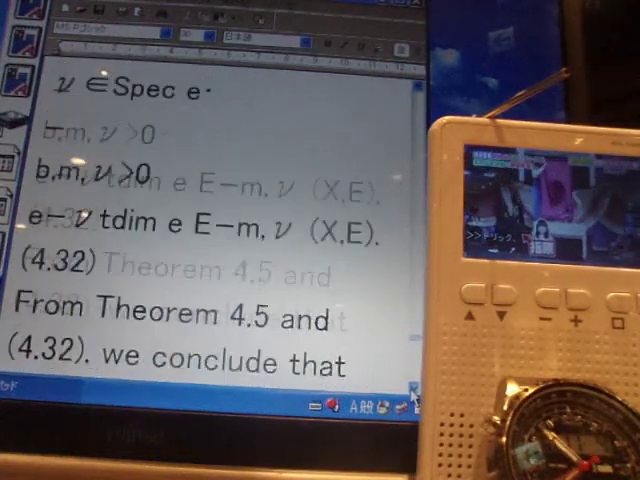
scroll(413, 398, down, 3)
scroll(413, 398, down, 3)
scroll(413, 398, down, 3)
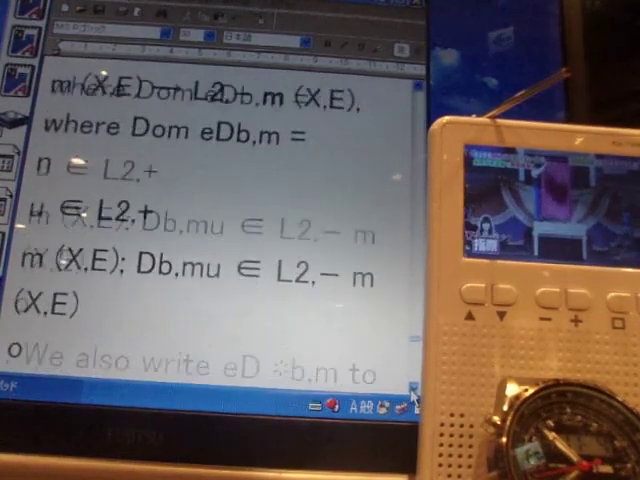
scroll(413, 398, down, 3)
scroll(413, 398, down, 3)
scroll(413, 398, down, 3)
scroll(413, 398, down, 3)
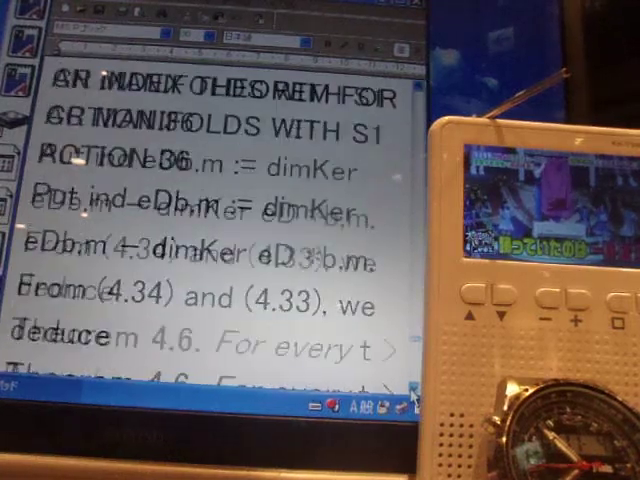
scroll(413, 398, down, 3)
scroll(413, 398, down, 3)
scroll(413, 398, down, 3)
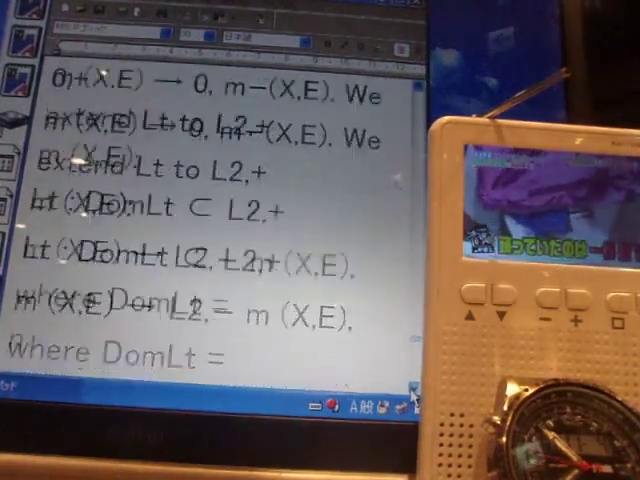
scroll(413, 398, down, 3)
scroll(413, 398, down, 3)
scroll(413, 398, down, 3)
scroll(413, 398, down, 3)
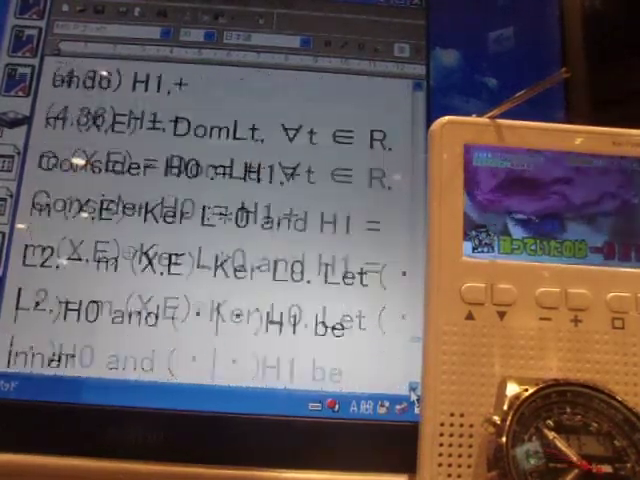
scroll(413, 398, down, 3)
scroll(413, 398, down, 3)
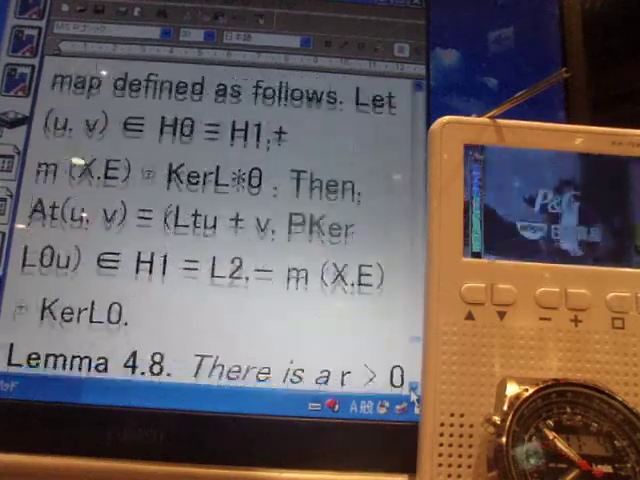
scroll(413, 398, down, 3)
scroll(413, 398, down, 3)
scroll(413, 398, down, 3)
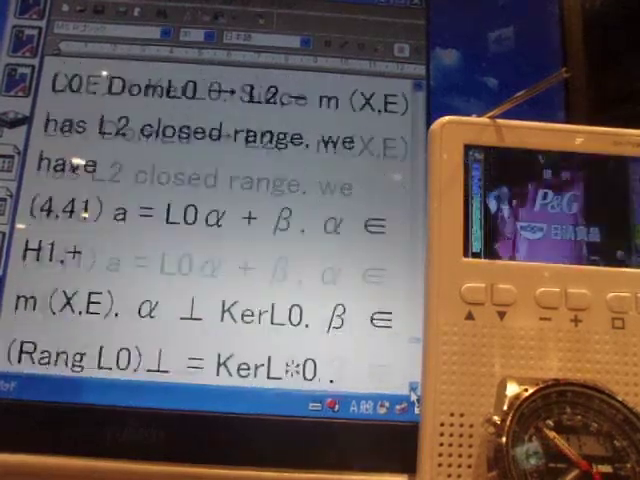
scroll(413, 398, down, 3)
scroll(413, 398, down, 3)
scroll(413, 398, down, 3)
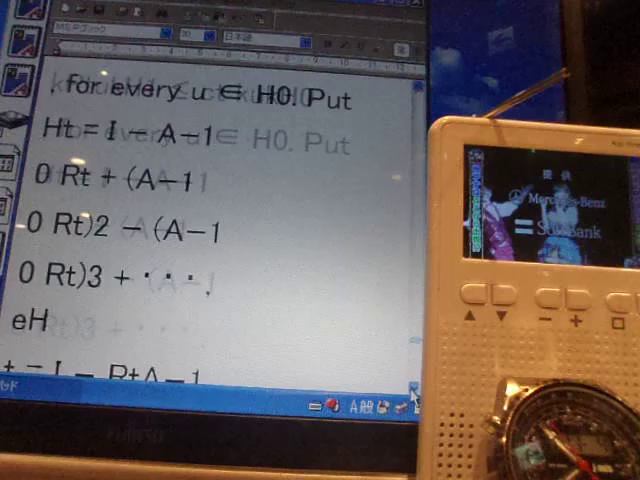
scroll(413, 398, down, 3)
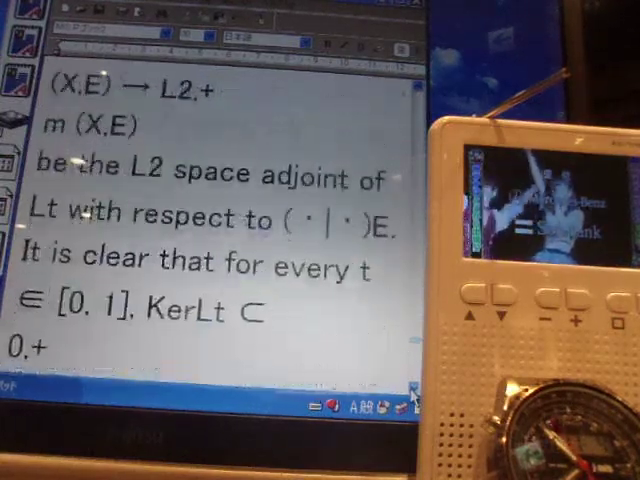
scroll(413, 398, down, 3)
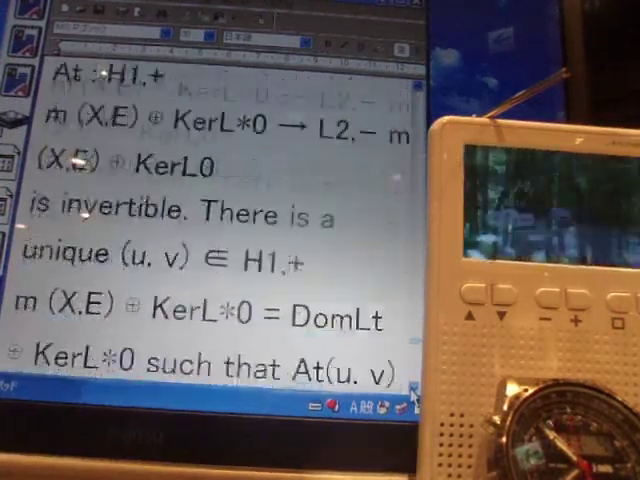
scroll(413, 398, down, 3)
scroll(413, 398, down, 3)
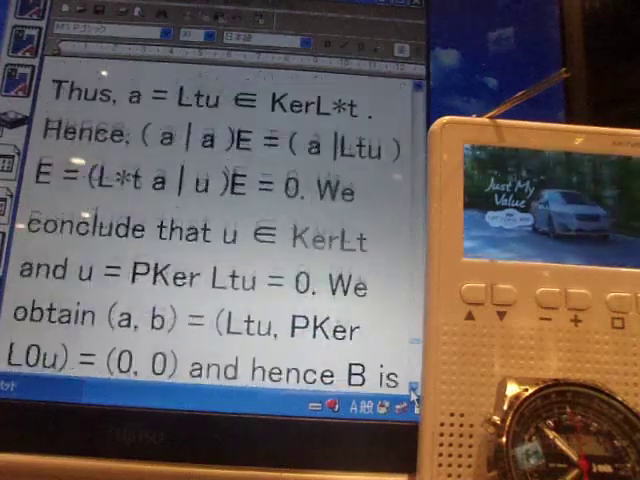
scroll(413, 398, down, 3)
scroll(413, 398, down, 3)
scroll(413, 398, down, 3)
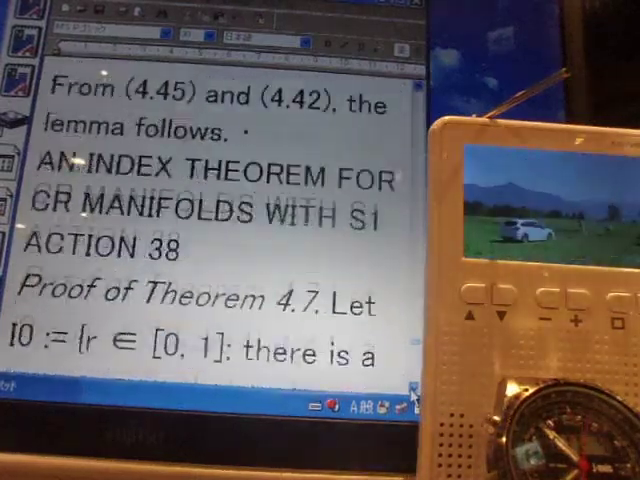
scroll(413, 398, down, 3)
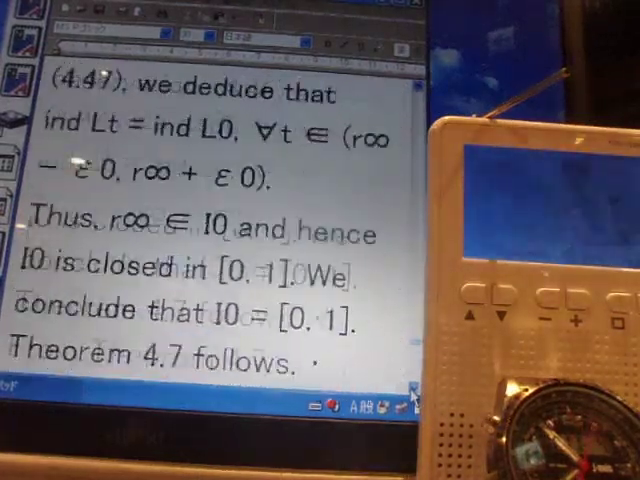
scroll(413, 398, down, 3)
scroll(413, 398, down, 3)
scroll(413, 398, down, 3)
scroll(413, 398, down, 3)
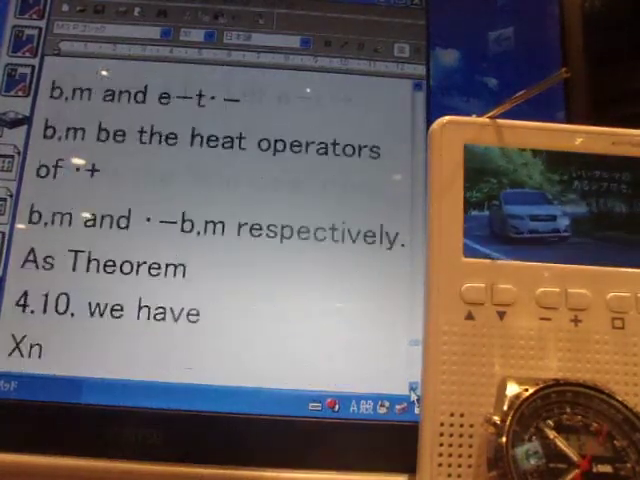
scroll(413, 398, down, 3)
scroll(413, 398, down, 3)
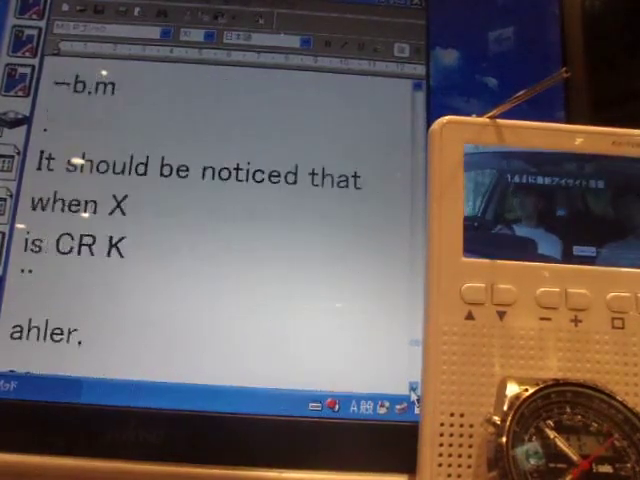
scroll(413, 398, down, 3)
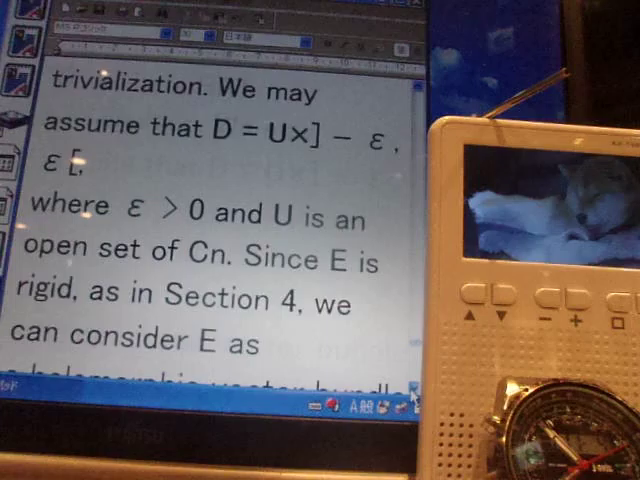
scroll(413, 398, down, 3)
scroll(413, 398, down, 3)
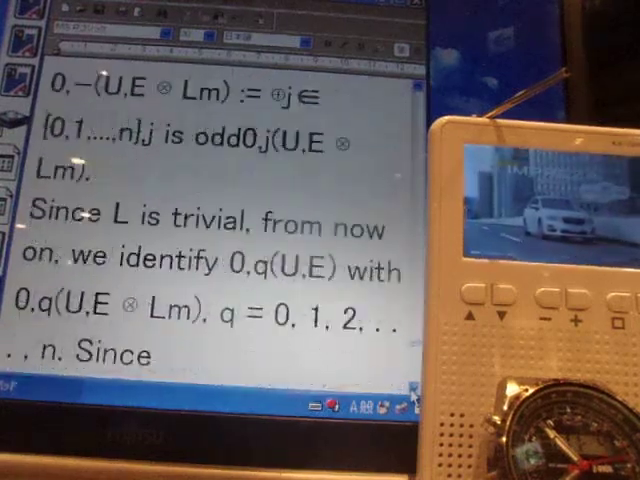
scroll(413, 398, down, 3)
scroll(413, 398, down, 3)
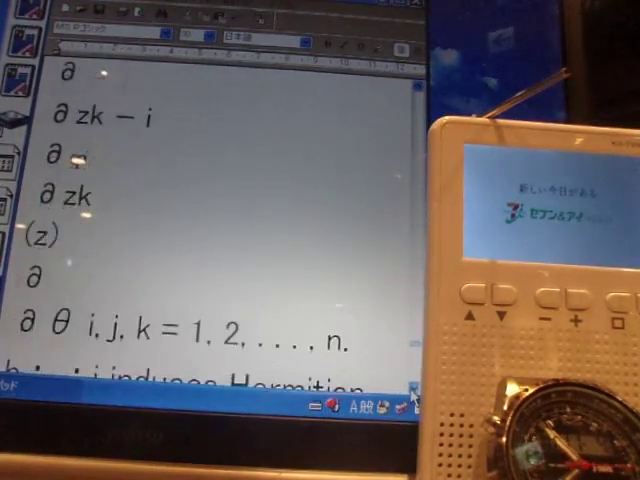
scroll(413, 398, down, 3)
scroll(413, 398, down, 3)
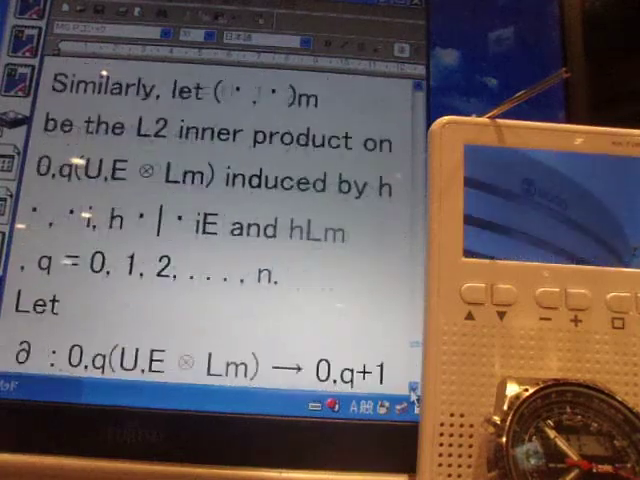
scroll(413, 398, down, 3)
scroll(413, 398, down, 3)
scroll(413, 398, down, 3)
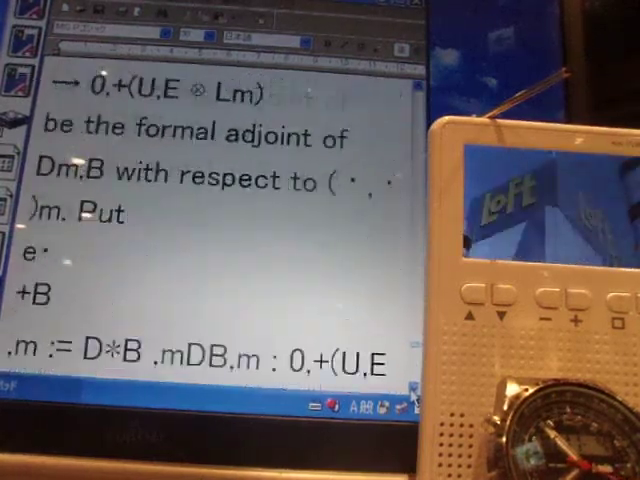
scroll(413, 398, down, 3)
scroll(413, 398, down, 3)
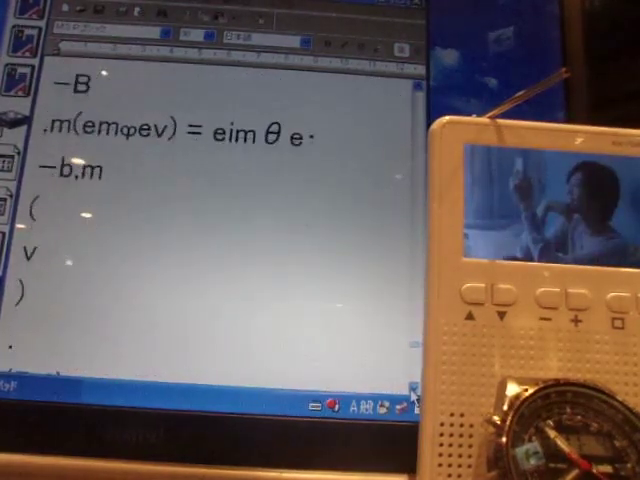
scroll(413, 398, down, 3)
scroll(413, 398, down, 3)
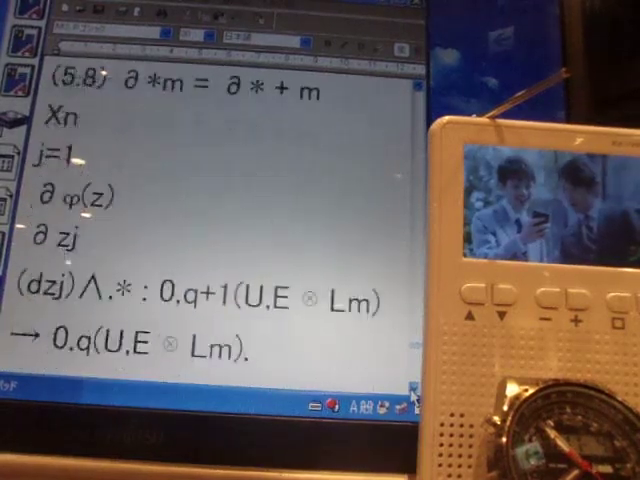
scroll(413, 398, down, 3)
scroll(413, 398, down, 3)
scroll(413, 398, down, 3)
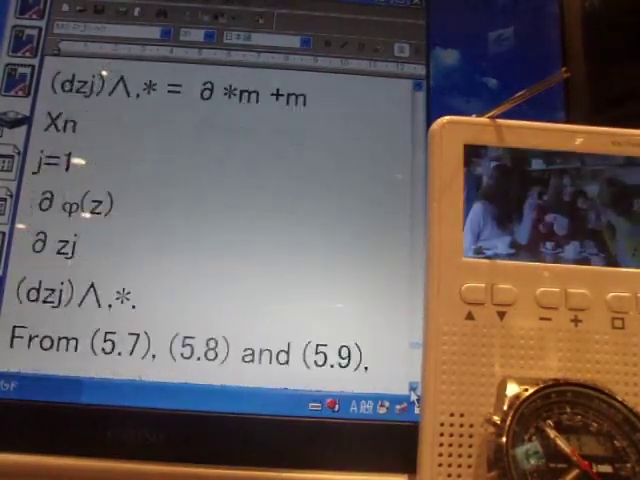
scroll(413, 398, down, 3)
scroll(413, 398, down, 3)
scroll(413, 398, down, 3)
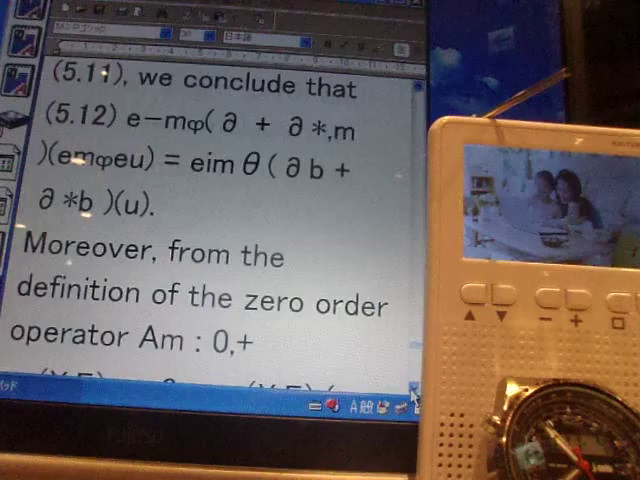
scroll(413, 398, down, 3)
scroll(413, 398, down, 3)
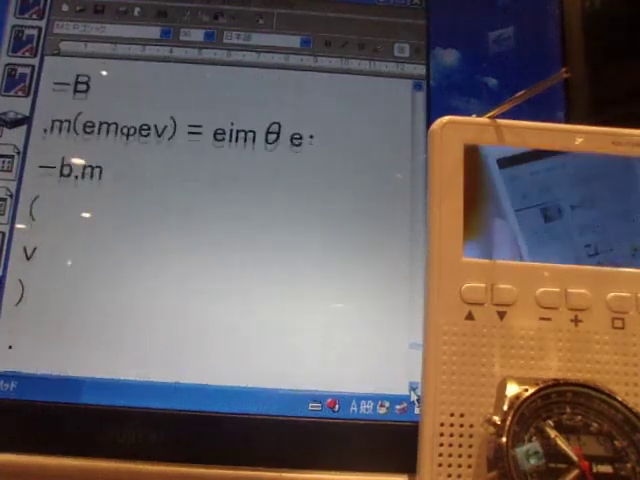
scroll(413, 398, down, 3)
scroll(413, 398, down, 3)
scroll(413, 398, down, 3)
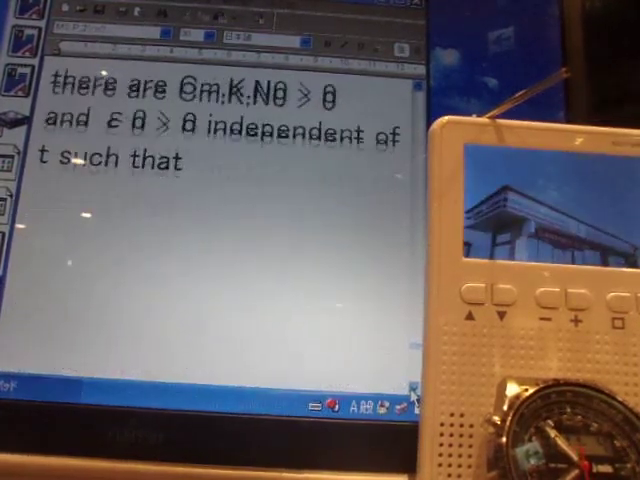
scroll(413, 398, down, 3)
scroll(413, 398, down, 3)
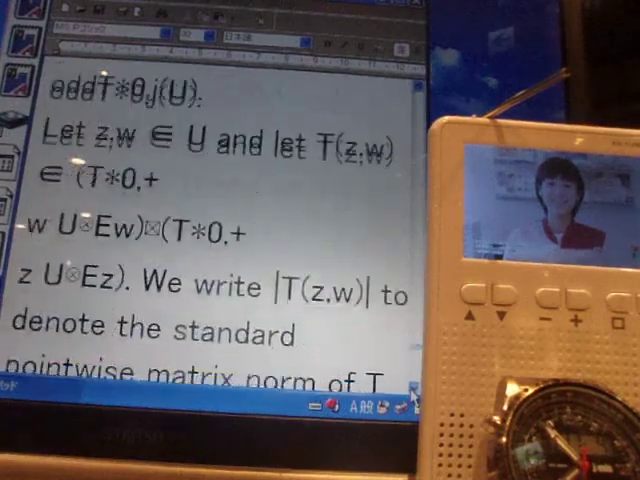
scroll(413, 398, down, 3)
scroll(413, 398, down, 3)
scroll(413, 398, down, 3)
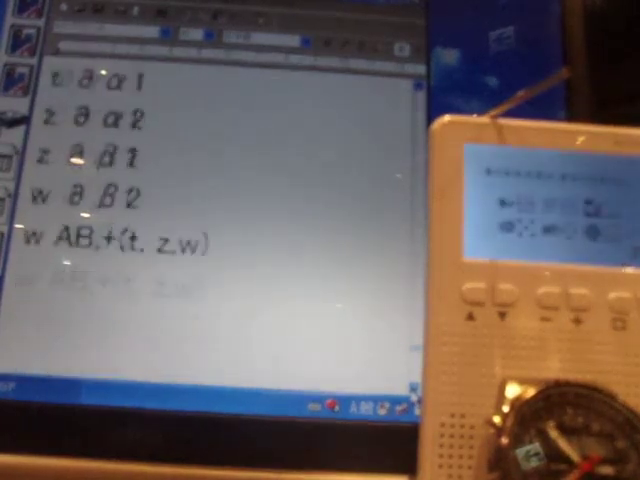
scroll(413, 398, down, 3)
scroll(413, 398, down, 3)
scroll(413, 398, down, 3)
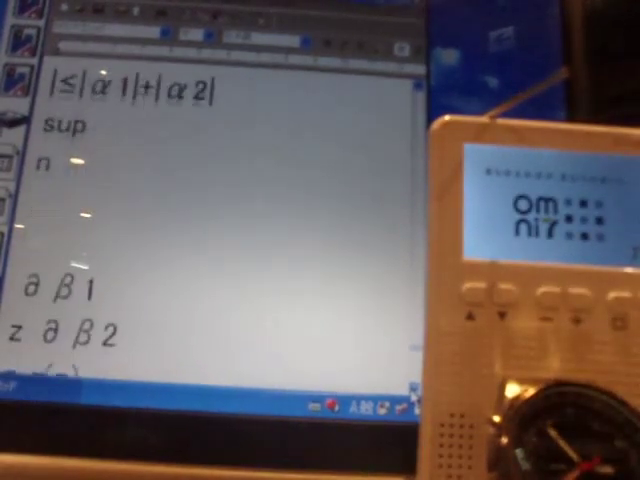
scroll(413, 398, down, 3)
scroll(413, 398, down, 3)
scroll(413, 398, down, 3)
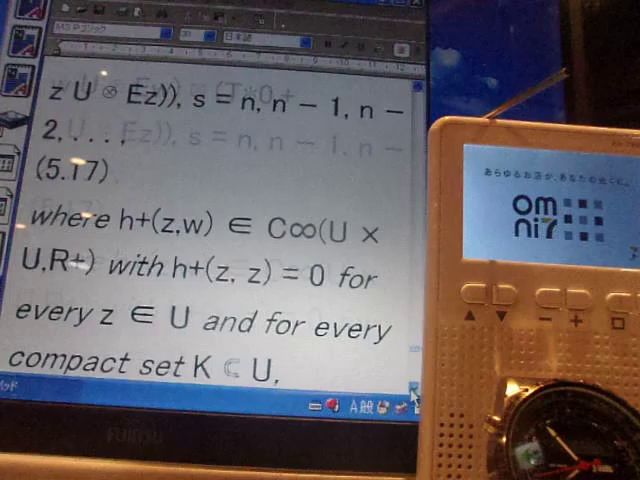
scroll(413, 398, down, 3)
scroll(413, 398, down, 3)
scroll(413, 398, down, 3)
scroll(413, 398, down, 3)
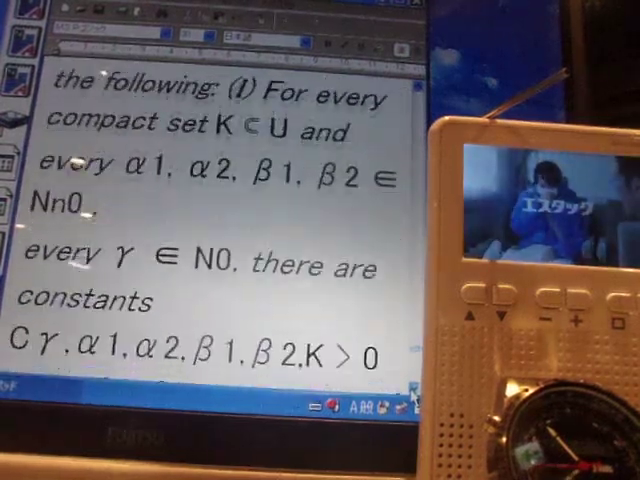
scroll(413, 398, down, 3)
scroll(413, 398, down, 3)
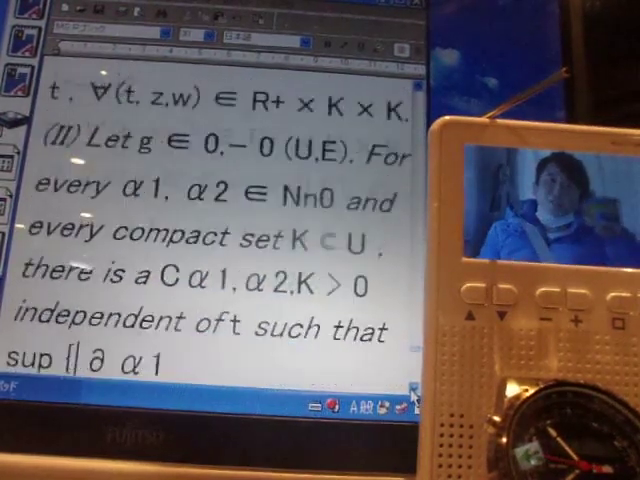
scroll(413, 398, down, 3)
scroll(413, 398, down, 3)
scroll(413, 398, down, 3)
scroll(413, 398, down, 3)
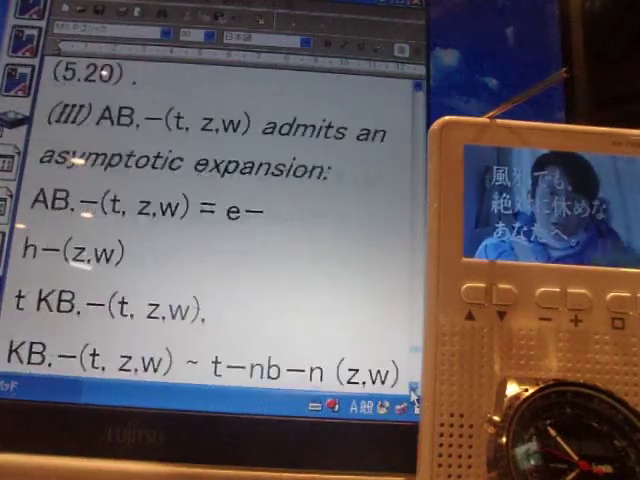
scroll(413, 398, down, 3)
scroll(413, 398, down, 3)
scroll(413, 398, down, 3)
scroll(413, 398, down, 3)
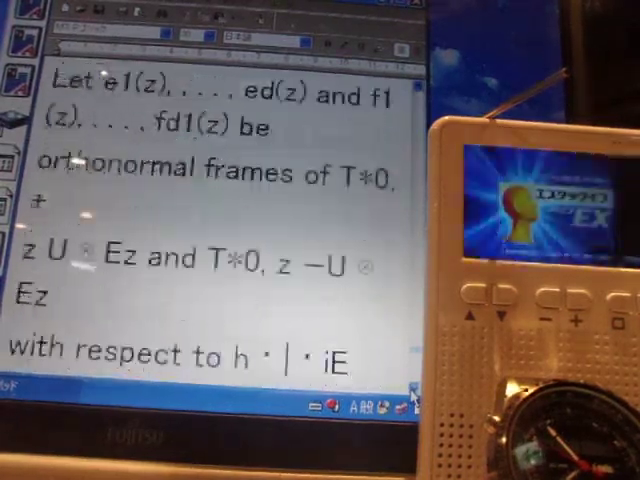
scroll(413, 398, down, 3)
scroll(413, 398, down, 3)
scroll(413, 398, down, 3)
scroll(413, 398, down, 3)
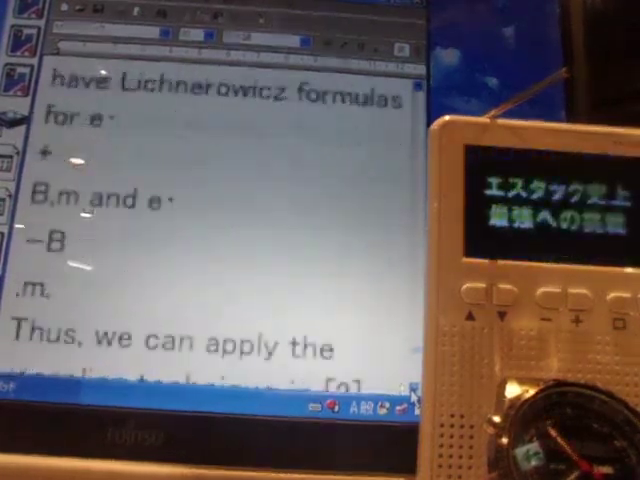
scroll(413, 398, down, 3)
scroll(413, 398, down, 3)
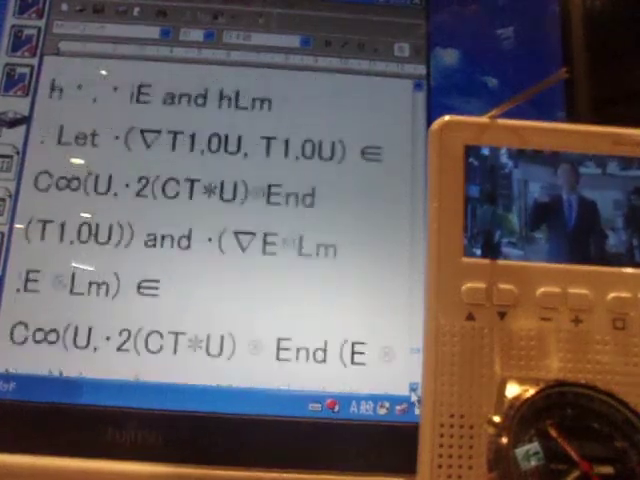
scroll(413, 398, down, 3)
scroll(413, 398, down, 3)
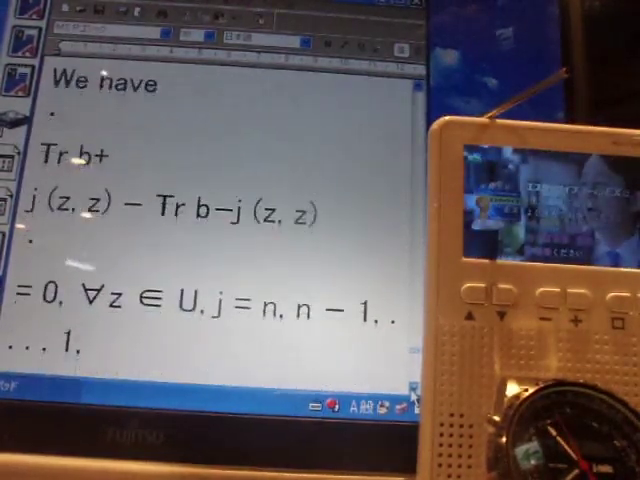
scroll(413, 398, down, 3)
scroll(413, 398, down, 3)
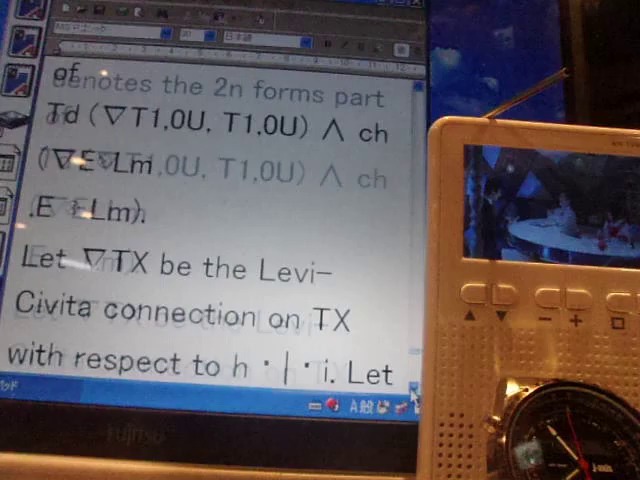
scroll(413, 398, down, 3)
scroll(413, 398, down, 3)
scroll(413, 398, down, 3)
scroll(413, 398, down, 3)
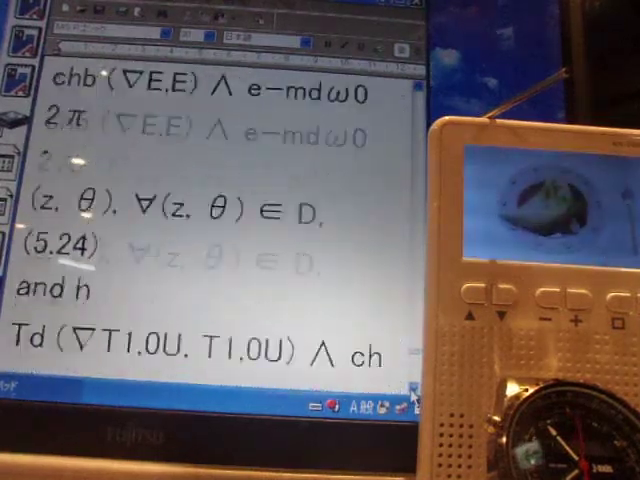
scroll(413, 398, down, 3)
scroll(413, 398, down, 3)
scroll(413, 398, down, 3)
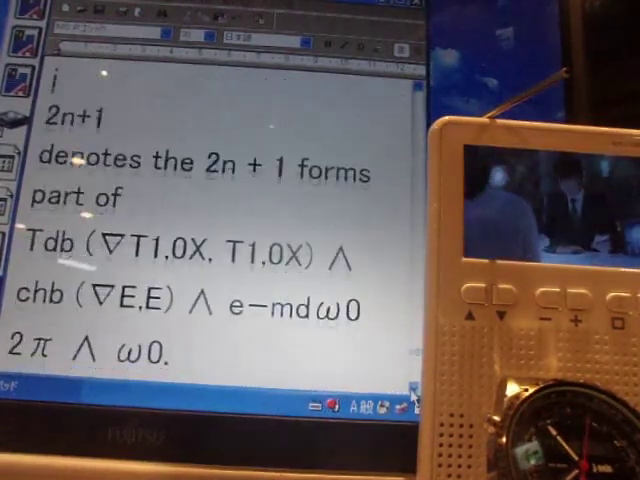
scroll(413, 398, down, 3)
scroll(413, 398, down, 3)
scroll(413, 398, down, 3)
scroll(413, 398, down, 3)
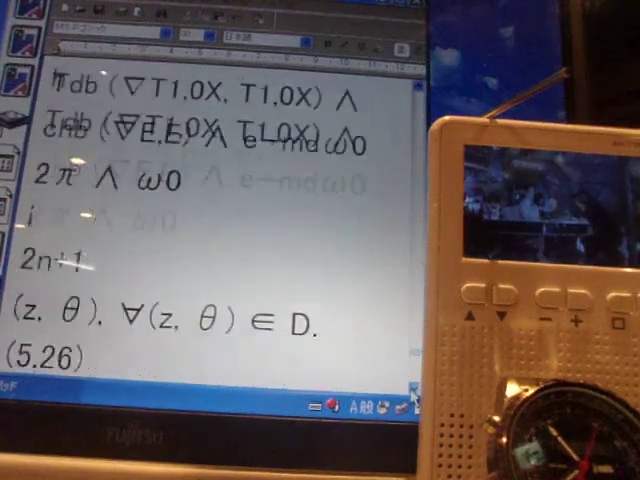
scroll(413, 398, down, 3)
scroll(413, 398, down, 3)
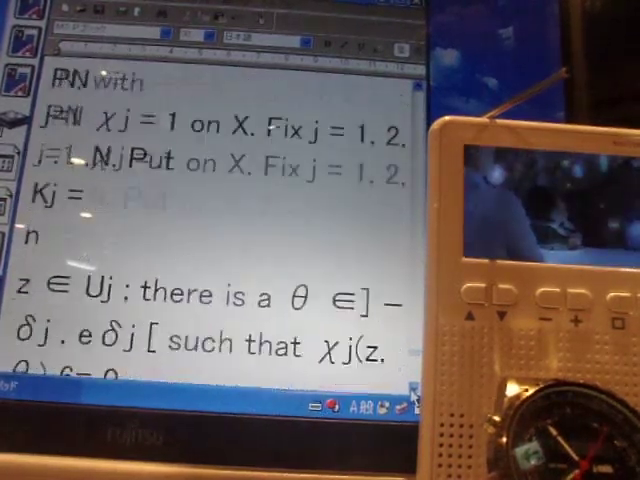
scroll(413, 398, down, 3)
scroll(413, 398, down, 3)
scroll(413, 398, down, 3)
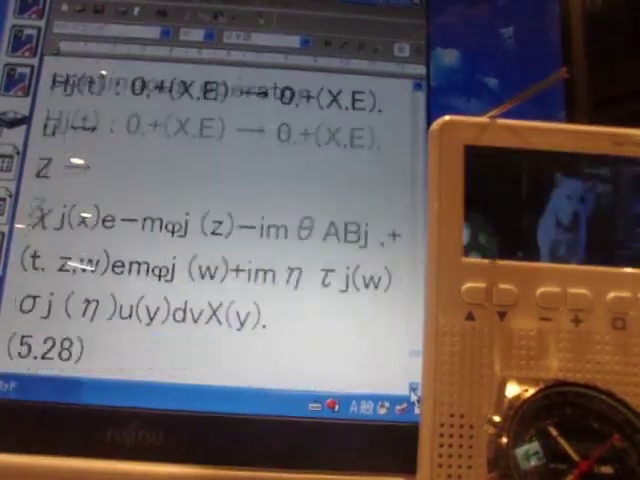
scroll(413, 398, down, 3)
scroll(413, 398, down, 3)
scroll(413, 398, down, 3)
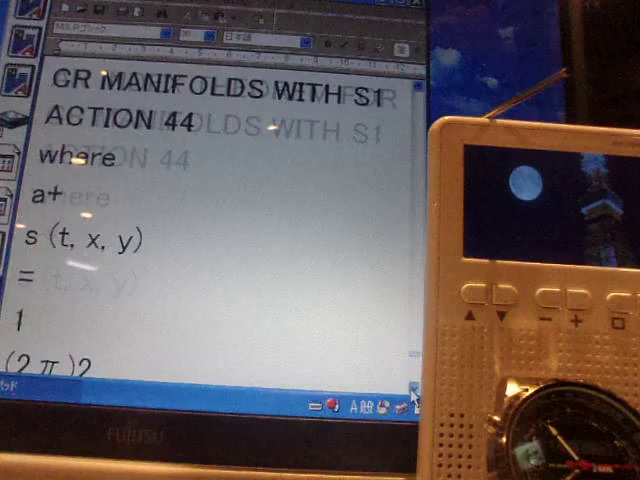
scroll(413, 398, down, 5)
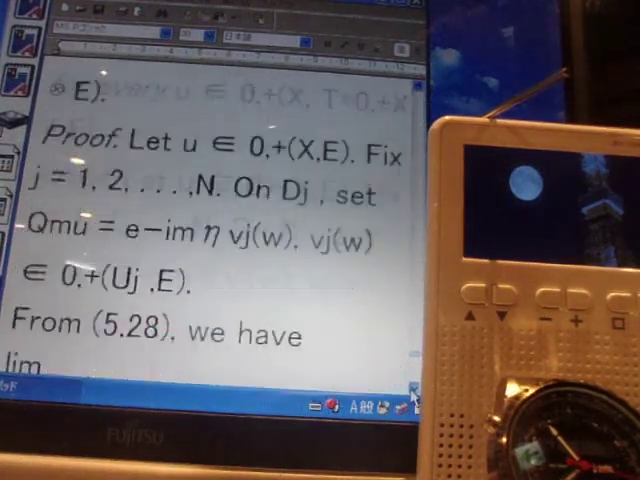
scroll(413, 398, down, 4)
scroll(413, 398, down, 4)
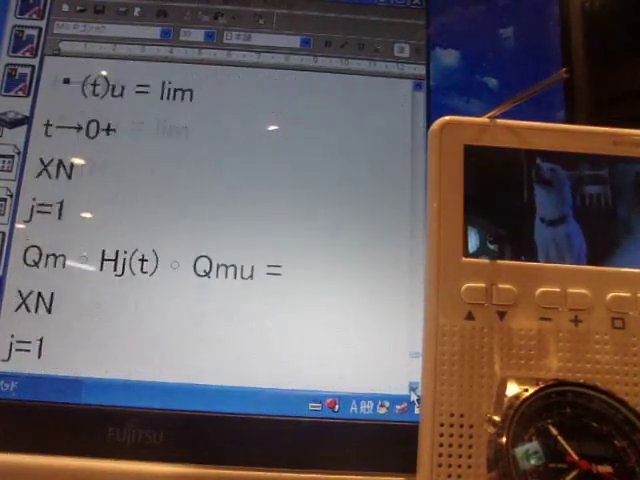
scroll(413, 398, down, 5)
scroll(413, 398, down, 5)
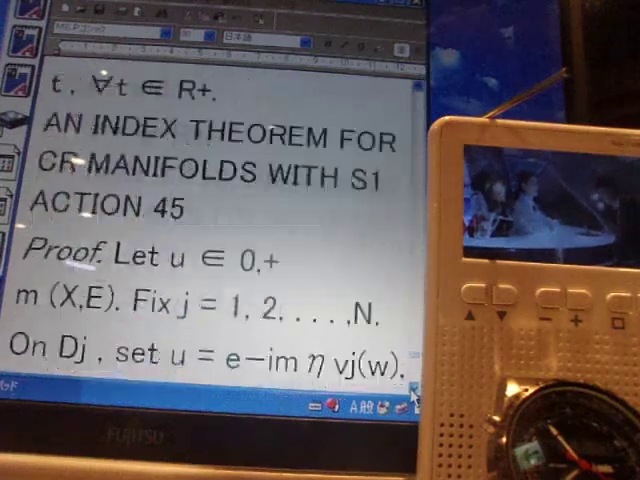
scroll(413, 398, down, 5)
scroll(413, 398, down, 4)
scroll(413, 398, down, 4)
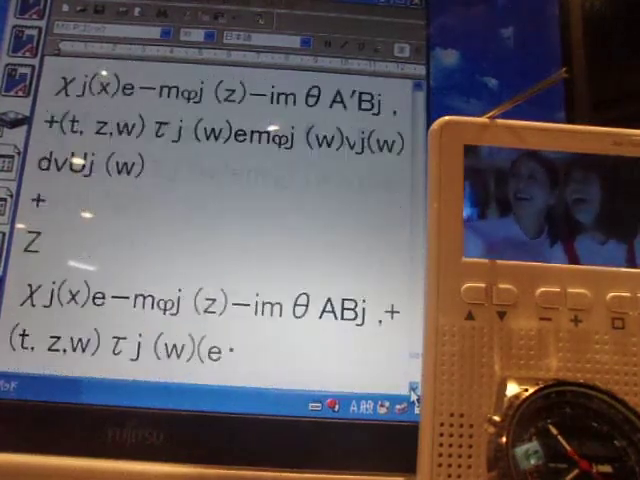
scroll(413, 398, down, 4)
scroll(413, 398, down, 4)
scroll(413, 398, down, 5)
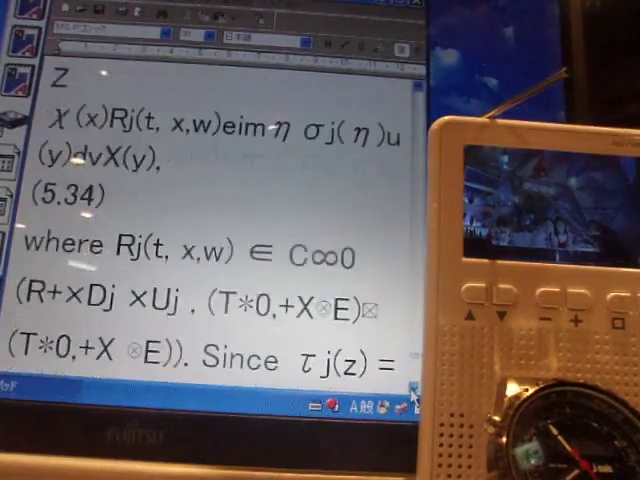
scroll(413, 398, down, 5)
scroll(413, 398, down, 5)
scroll(413, 398, down, 5)
scroll(413, 398, down, 5)
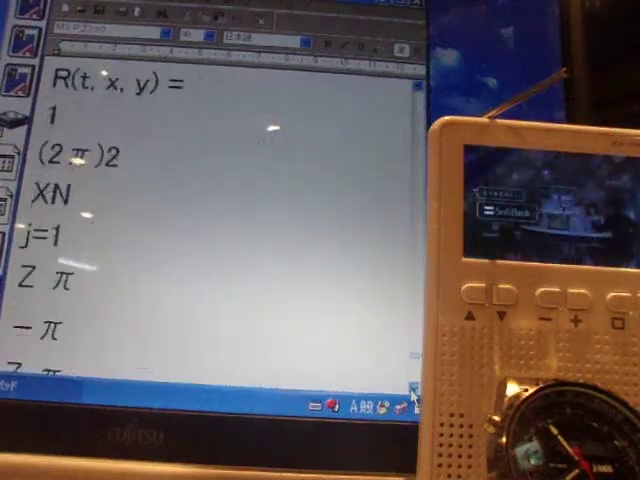
scroll(413, 398, down, 5)
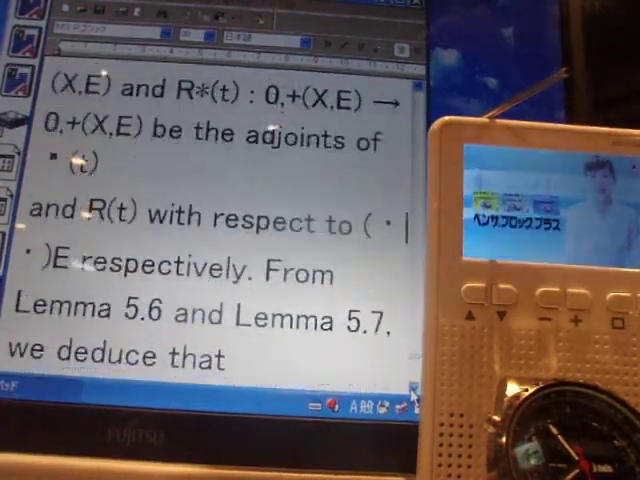
scroll(413, 398, down, 5)
scroll(413, 398, down, 5)
scroll(413, 398, down, 5)
scroll(413, 398, down, 5)
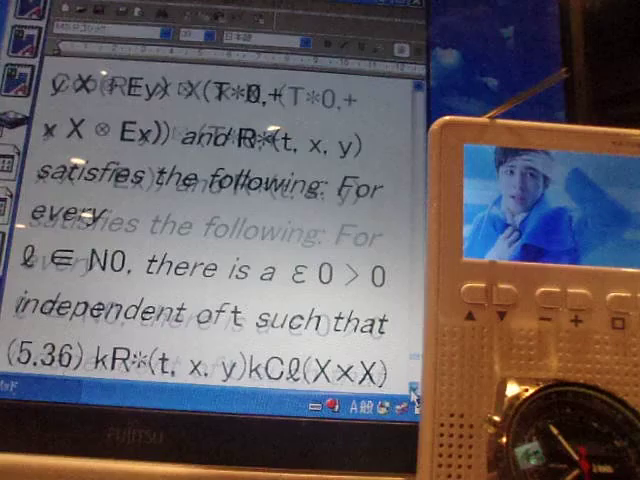
scroll(413, 398, down, 5)
scroll(413, 398, down, 5)
scroll(413, 398, down, 5)
scroll(413, 398, down, 5)
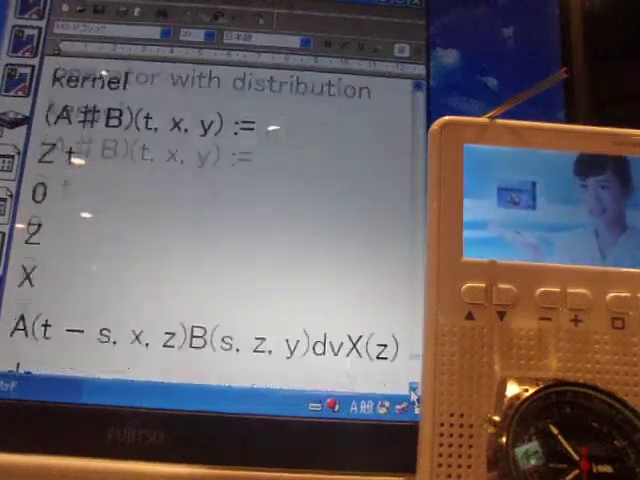
scroll(413, 398, down, 5)
scroll(413, 398, down, 5)
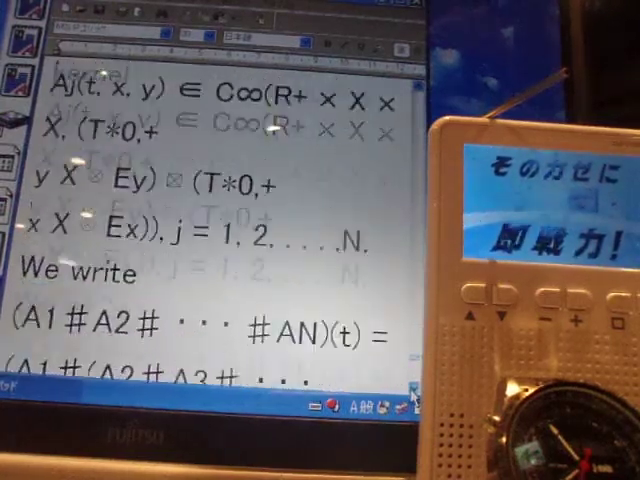
scroll(413, 398, down, 5)
scroll(413, 398, down, 5)
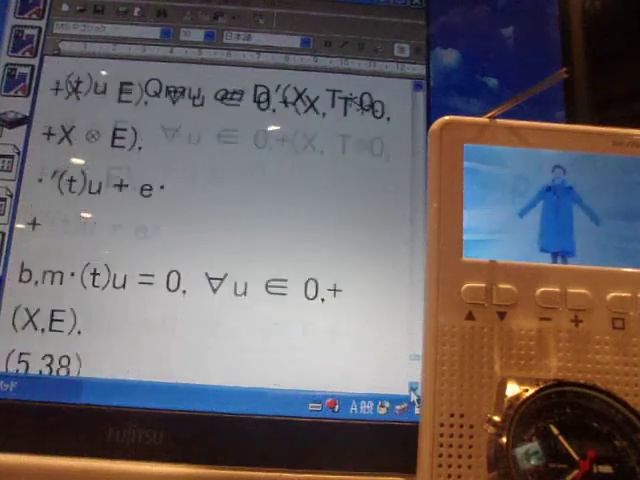
scroll(413, 398, down, 5)
scroll(413, 398, down, 5)
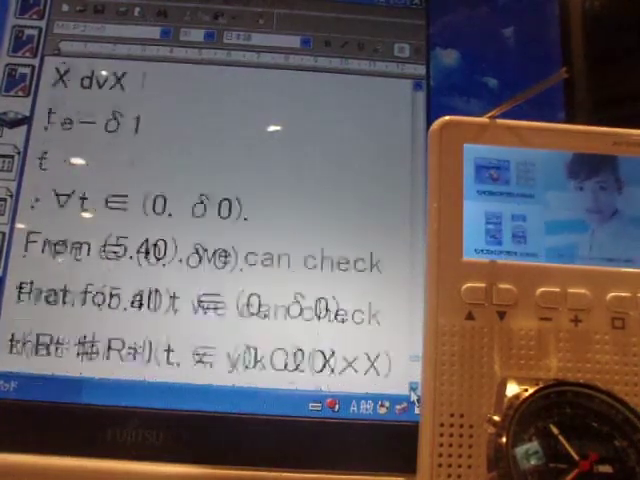
scroll(413, 398, down, 5)
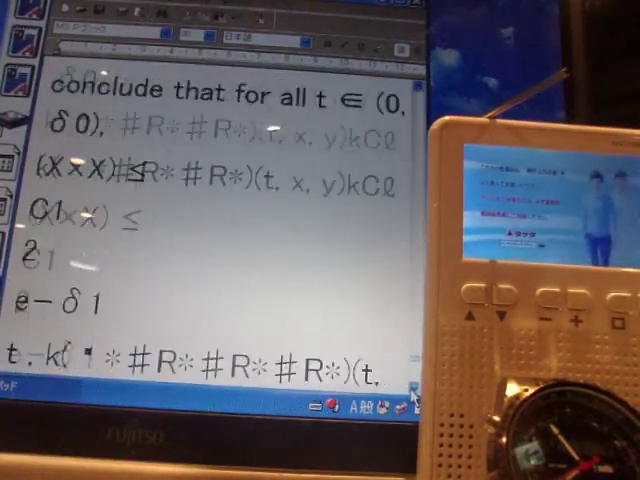
scroll(413, 398, down, 5)
scroll(413, 398, down, 5)
scroll(413, 398, down, 5)
scroll(413, 398, down, 5)
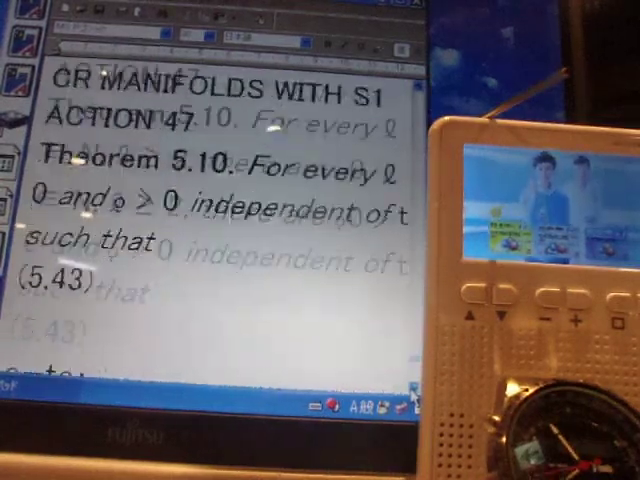
scroll(413, 398, down, 5)
scroll(413, 398, down, 5)
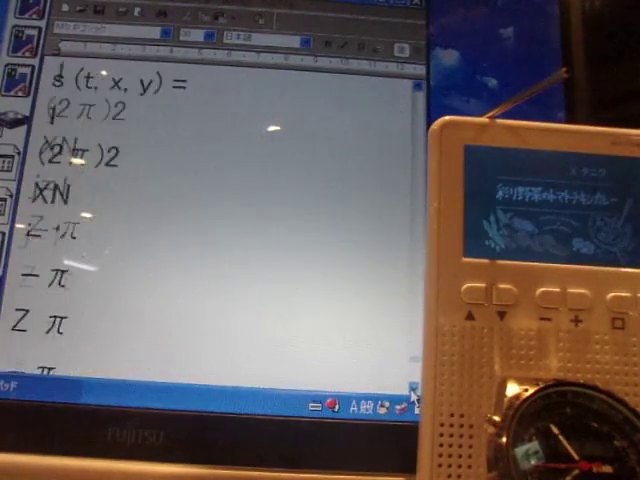
scroll(413, 398, down, 5)
scroll(413, 398, down, 5)
scroll(413, 398, down, 5)
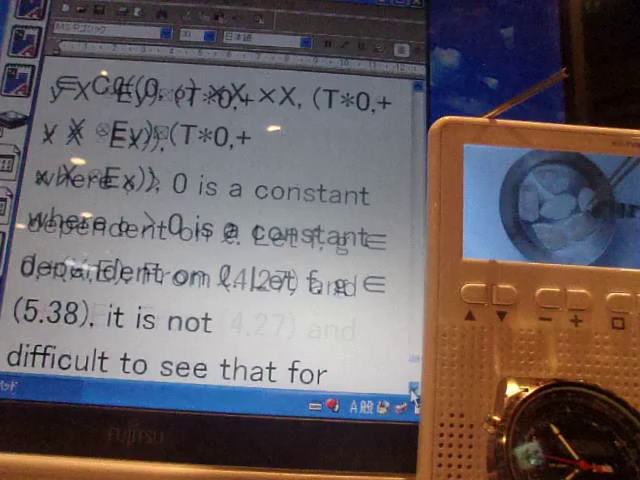
scroll(413, 398, down, 5)
scroll(413, 398, down, 5)
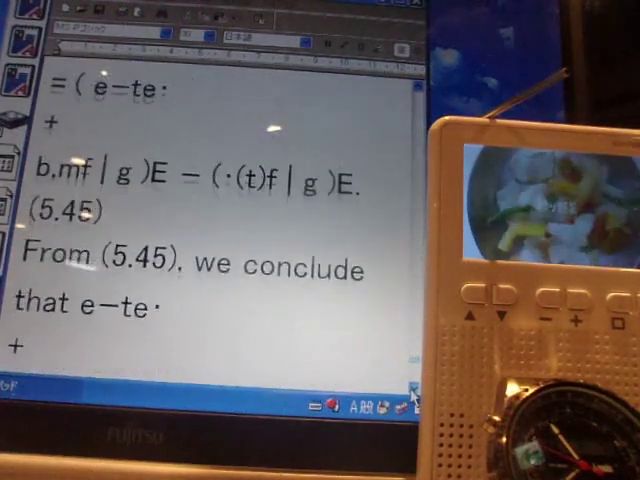
scroll(413, 398, down, 5)
scroll(413, 398, down, 5)
scroll(413, 398, down, 5)
scroll(413, 398, down, 5)
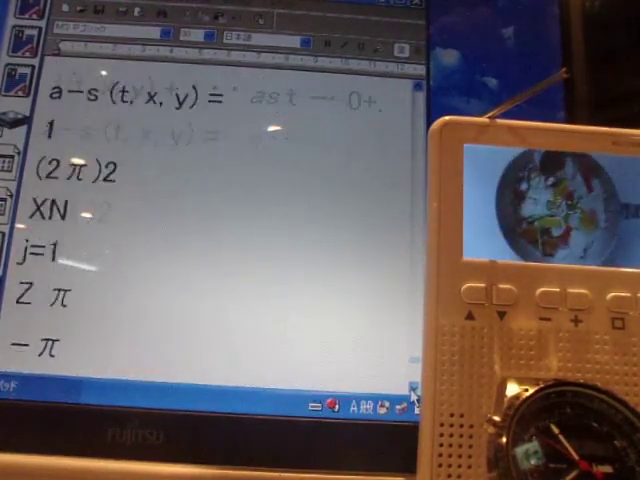
scroll(413, 398, down, 5)
scroll(413, 398, down, 5)
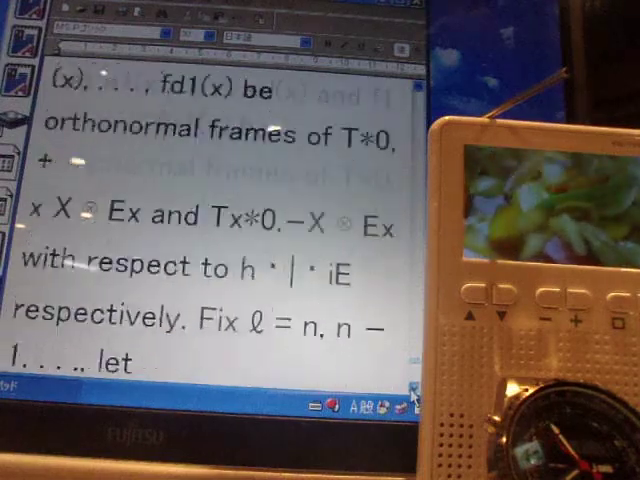
scroll(413, 398, down, 5)
scroll(413, 398, down, 5)
scroll(413, 398, down, 5)
scroll(413, 398, down, 5)
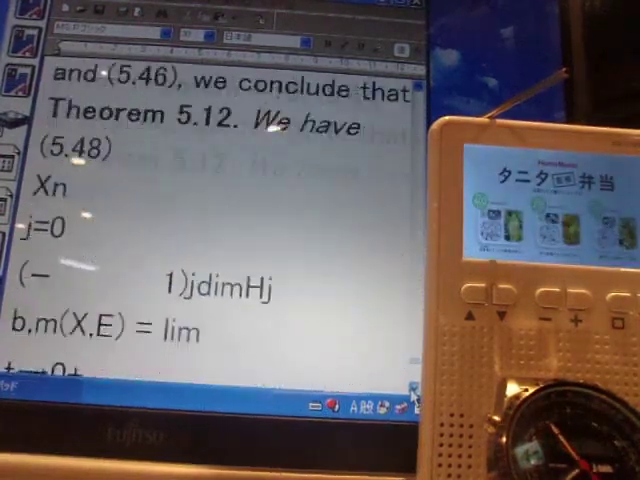
scroll(413, 398, down, 5)
scroll(413, 398, down, 5)
scroll(413, 398, down, 5)
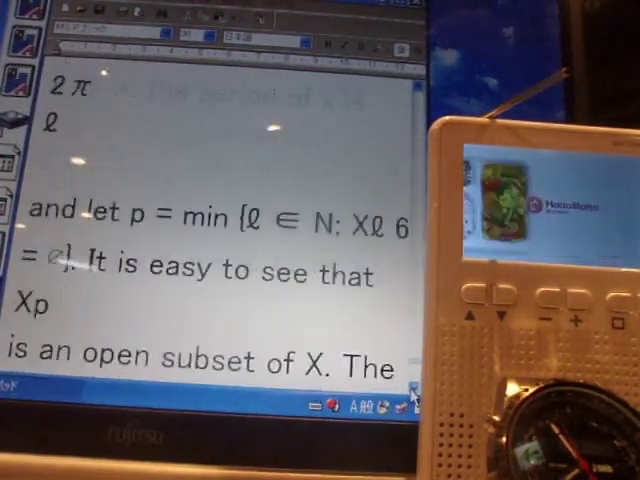
scroll(413, 398, down, 5)
scroll(413, 398, down, 5)
scroll(413, 398, down, 5)
scroll(413, 398, down, 5)
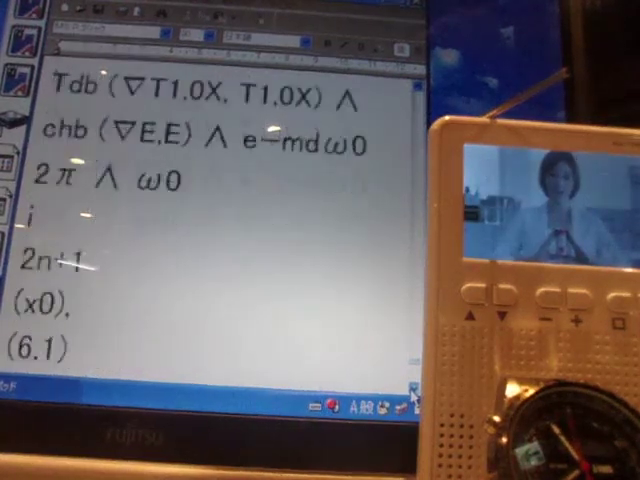
scroll(413, 398, down, 5)
scroll(413, 398, down, 5)
scroll(413, 398, down, 5)
scroll(413, 398, down, 5)
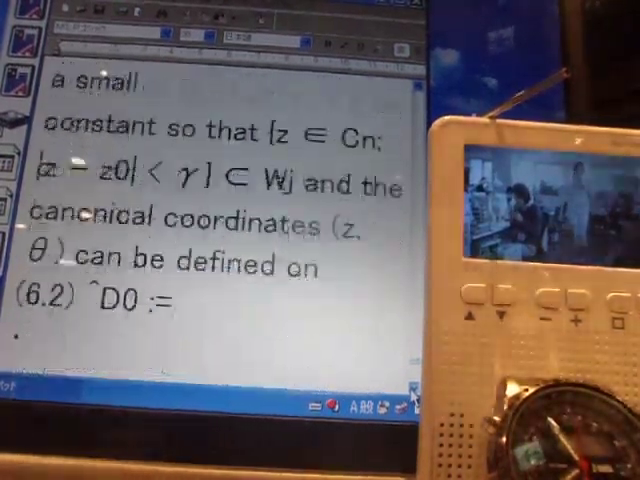
scroll(413, 398, down, 5)
scroll(413, 398, down, 5)
scroll(413, 398, down, 5)
scroll(413, 398, down, 5)
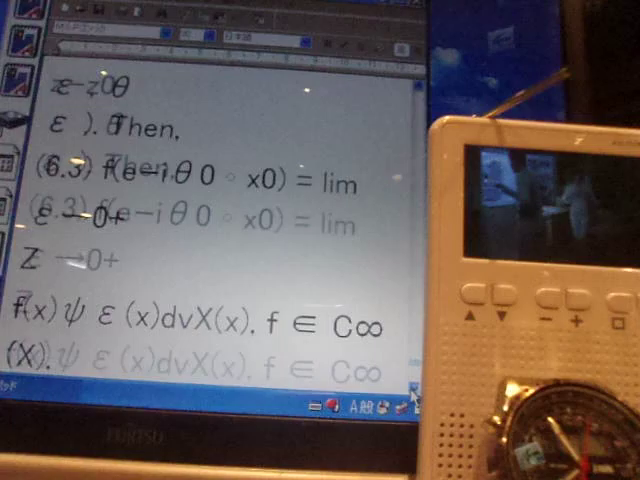
scroll(413, 398, down, 5)
scroll(413, 375, down, 5)
scroll(413, 375, down, 5)
scroll(413, 375, down, 5)
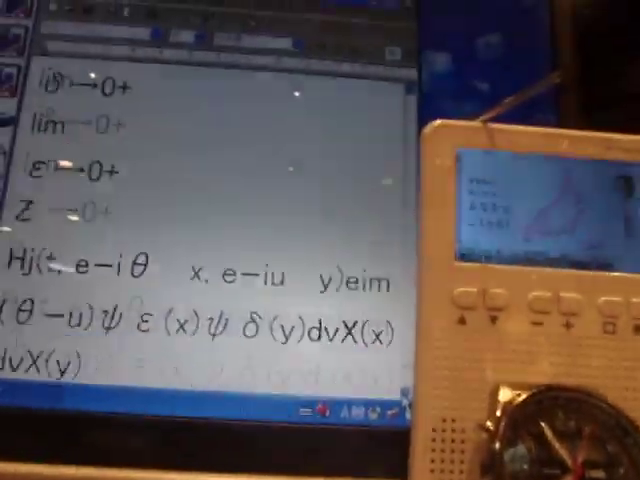
scroll(413, 375, down, 5)
scroll(400, 398, down, 5)
scroll(400, 398, down, 5)
scroll(400, 398, down, 5)
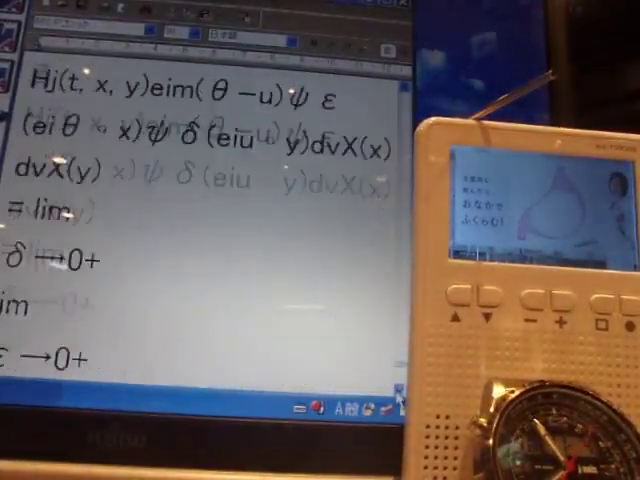
scroll(400, 398, down, 5)
scroll(400, 398, down, 5)
scroll(400, 398, down, 5)
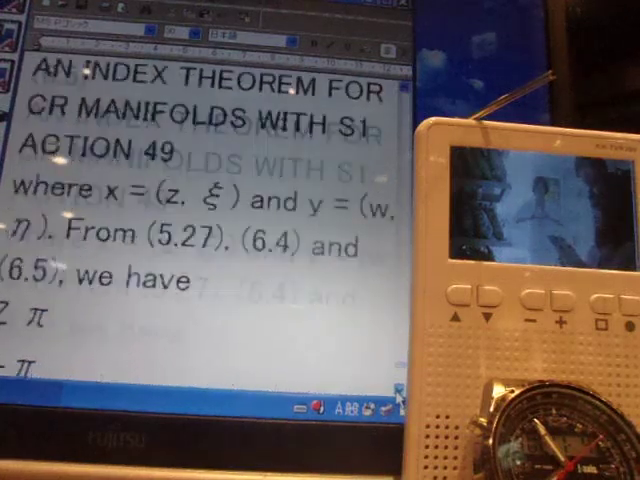
scroll(400, 398, down, 5)
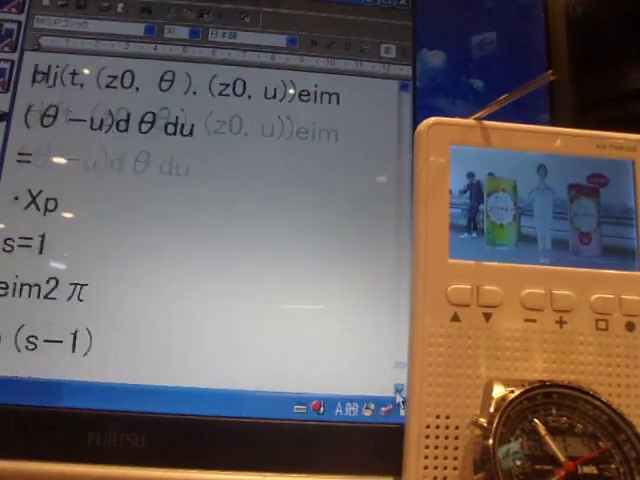
scroll(400, 398, down, 5)
scroll(400, 398, down, 5)
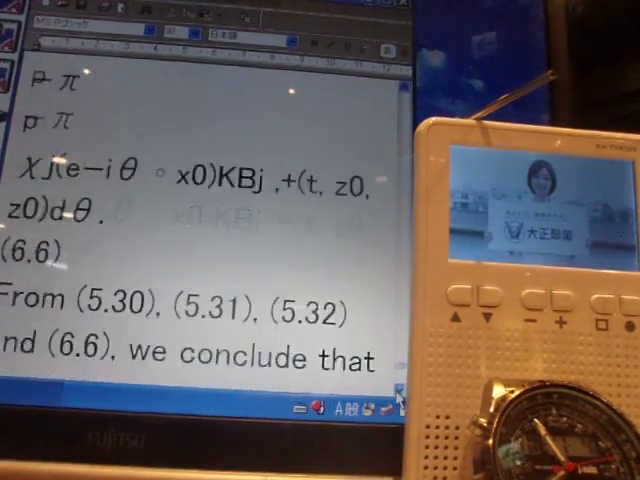
scroll(400, 398, down, 5)
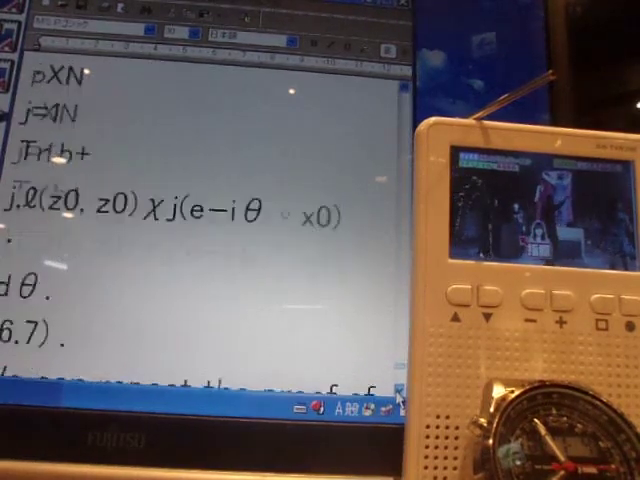
scroll(400, 398, down, 5)
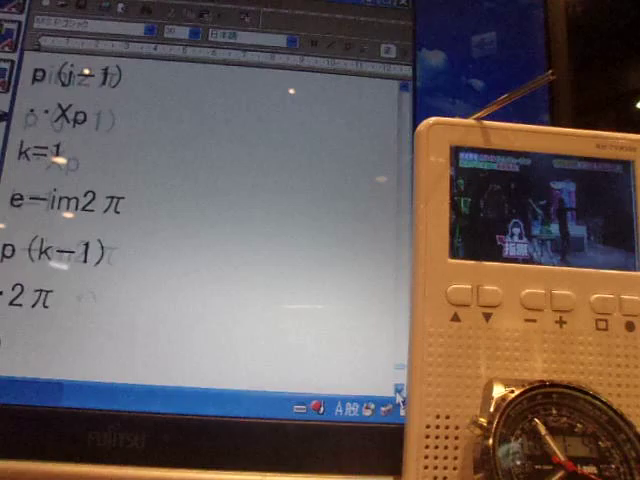
scroll(400, 398, down, 5)
scroll(400, 398, down, 5)
scroll(400, 398, down, 5)
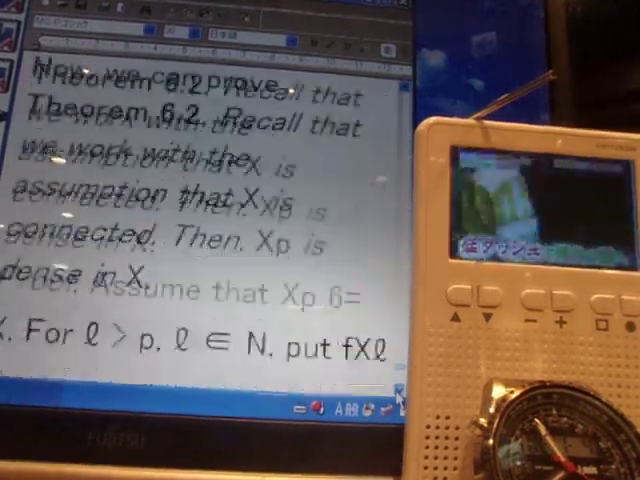
scroll(400, 398, down, 5)
scroll(400, 398, down, 5)
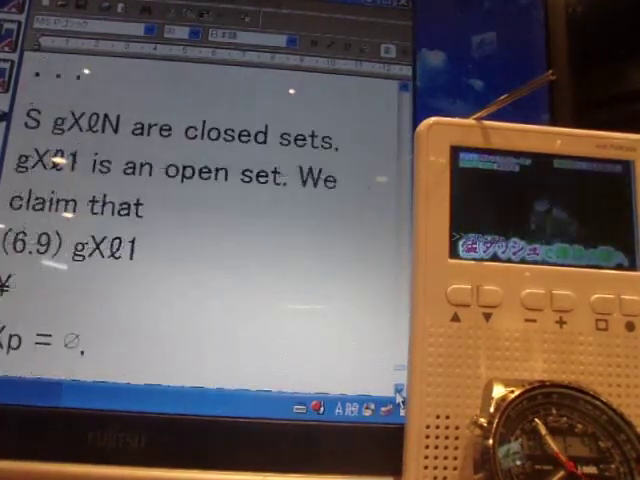
scroll(400, 398, down, 5)
scroll(400, 398, down, 5)
scroll(400, 398, down, 5)
scroll(400, 398, down, 5)
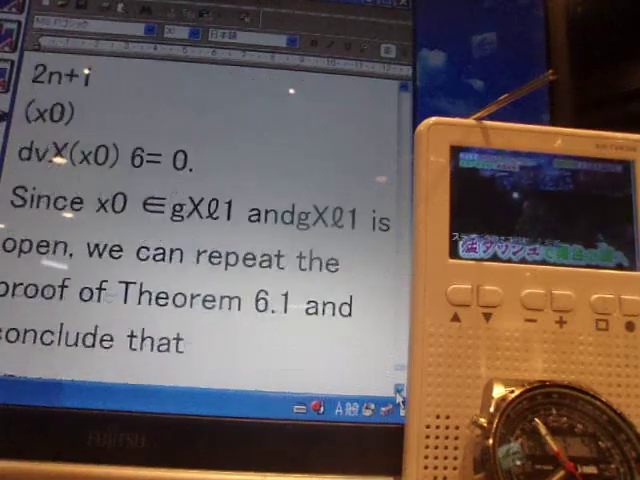
scroll(400, 398, down, 5)
scroll(400, 398, down, 5)
scroll(400, 398, down, 5)
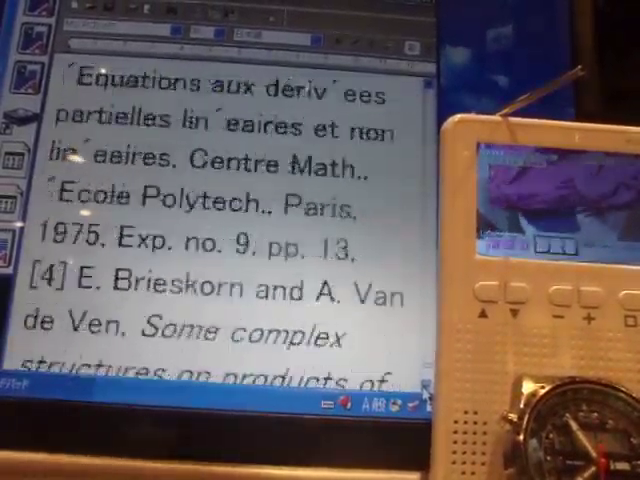
scroll(425, 398, down, 5)
scroll(425, 398, down, 5)
scroll(425, 398, down, 5)
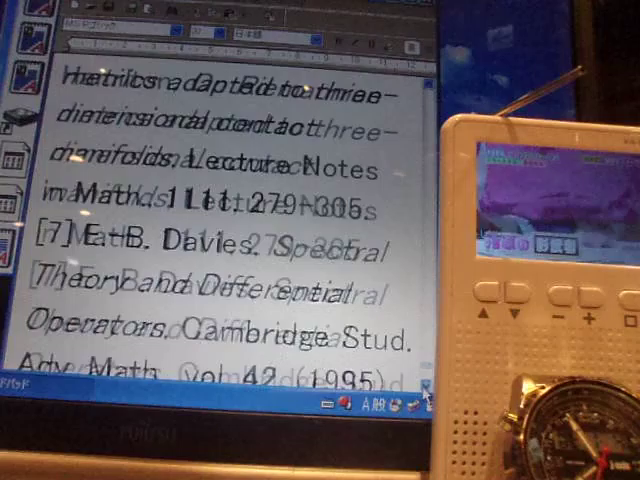
scroll(425, 398, down, 5)
scroll(425, 398, down, 5)
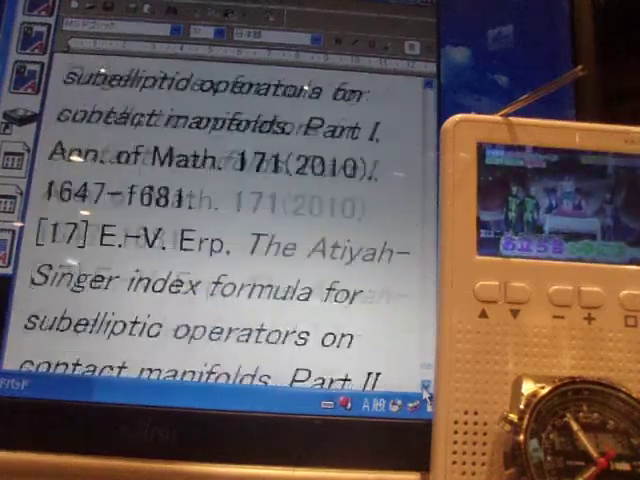
scroll(425, 398, down, 5)
scroll(425, 398, down, 5)
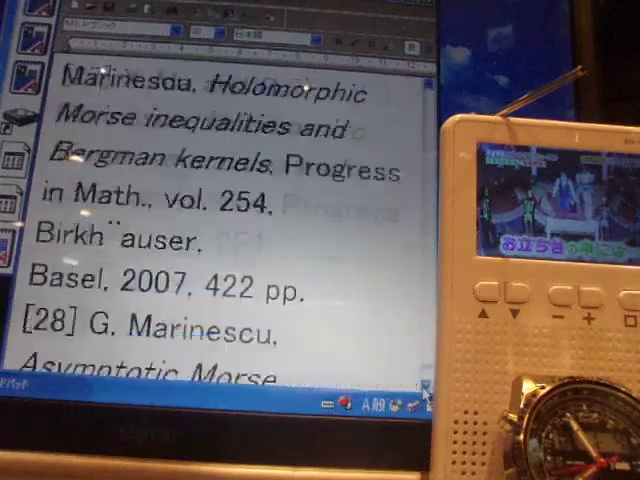
- Page the knot theory paper past equation (5) to the passage mapping s to ts
click(425, 385)
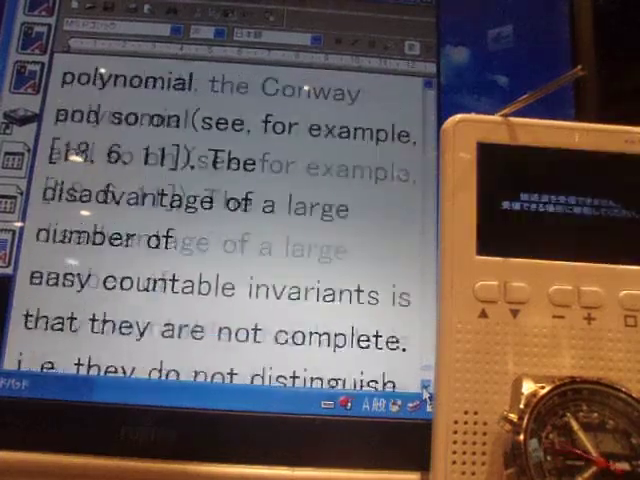
drag(425, 392, 425, 392)
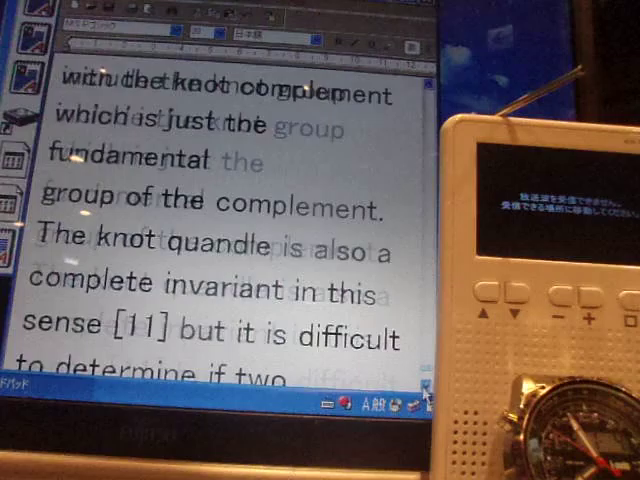
click(425, 392)
drag(425, 392, 425, 392)
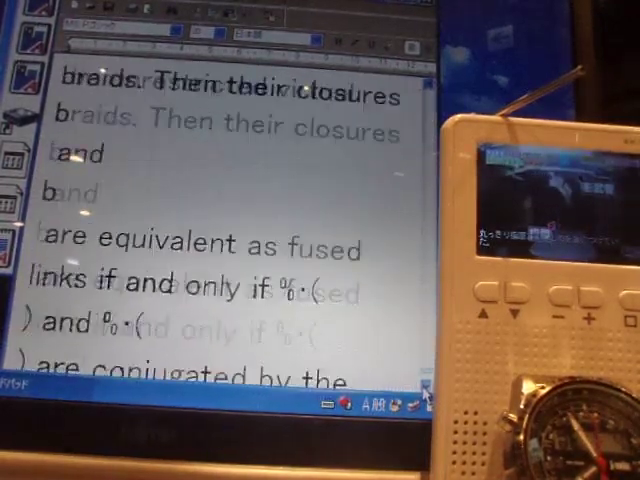
drag(425, 395, 425, 395)
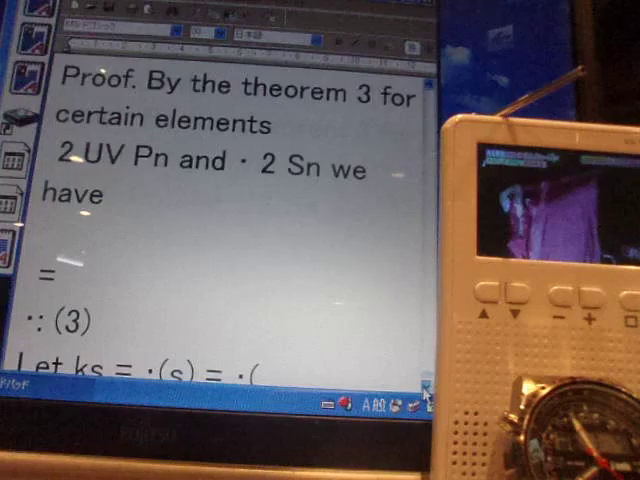
drag(425, 395, 425, 395)
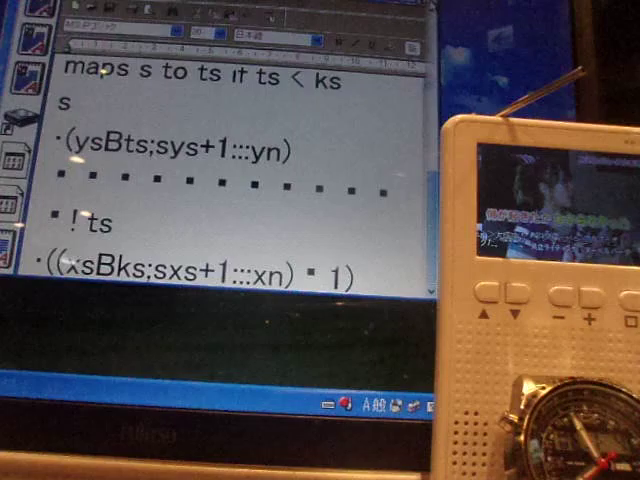
- Close the math paper and select the 2015.10.19 'roketto patent' file in Explorer
click(430, 6)
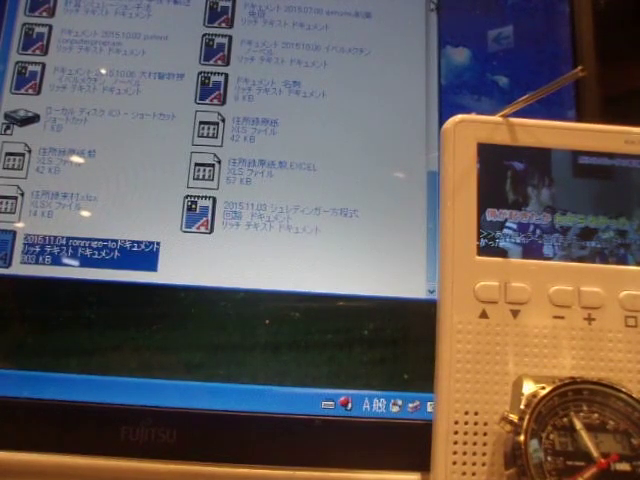
scroll(200, 150, up, 5)
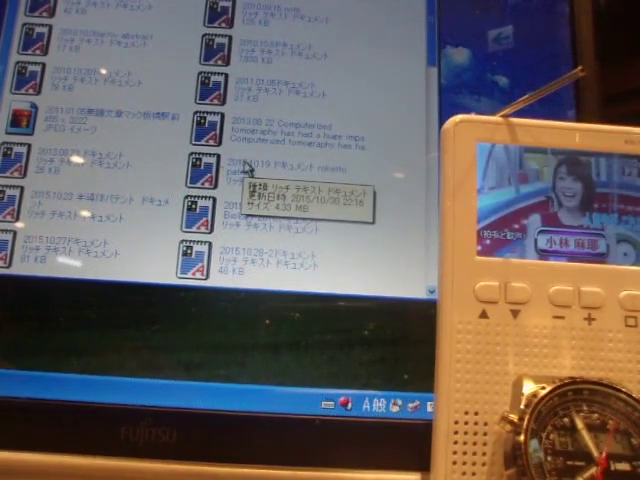
click(204, 173)
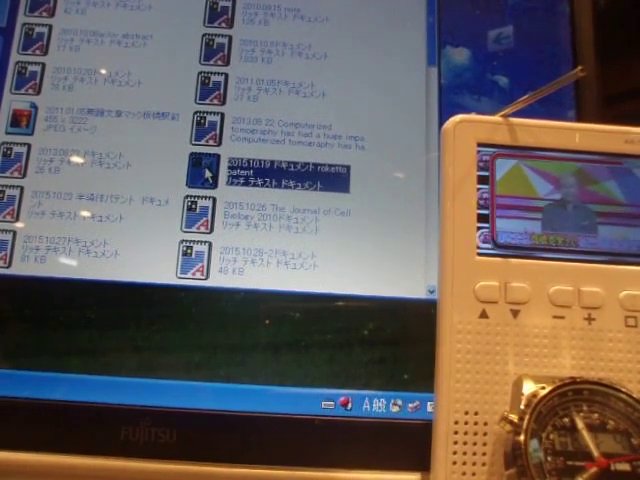
right_click(204, 173)
click(232, 176)
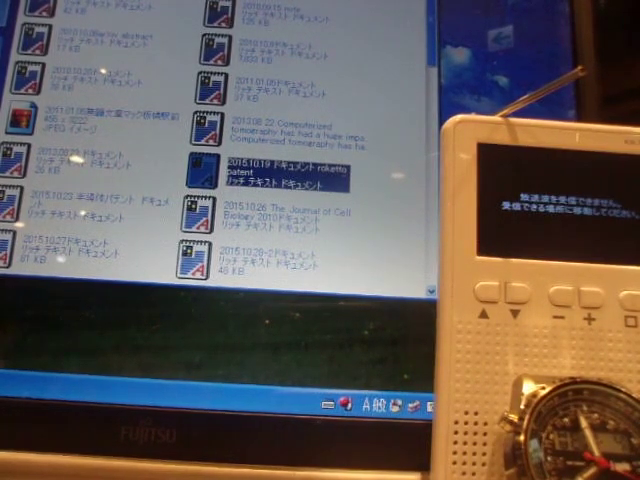
key(super)
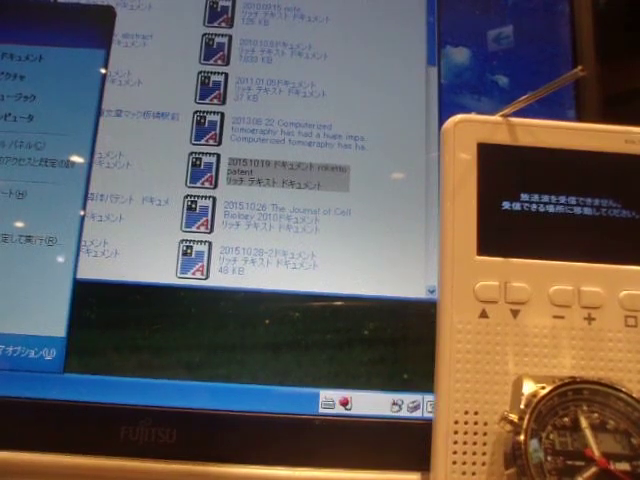
key(Escape)
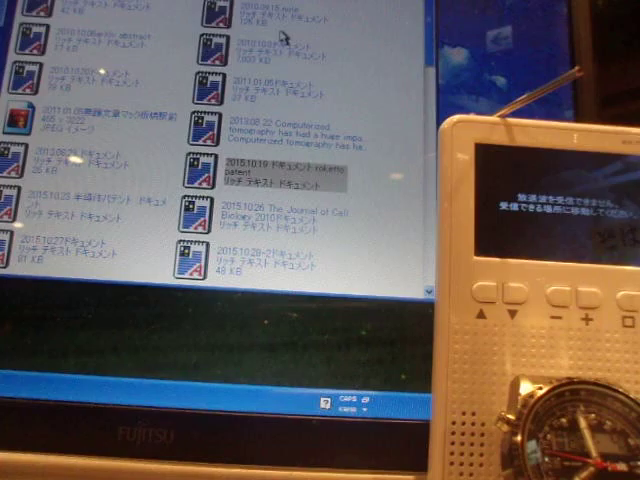
- Close the Explorer folder of dated documents so only the desktop remains
key(Return)
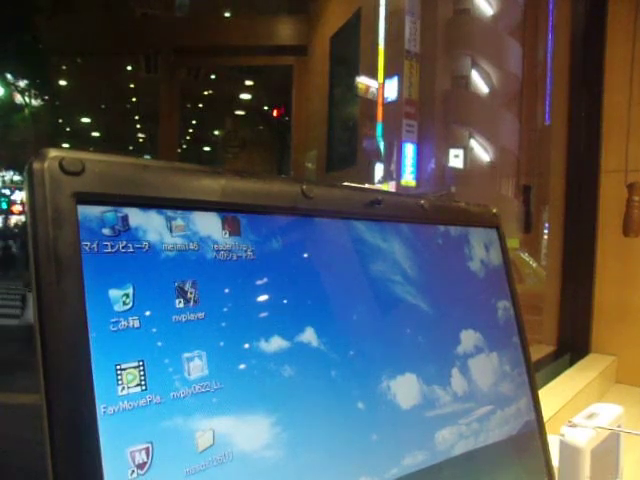
- Bring up the Start menu and get to the My Documents folder listing
key(super)
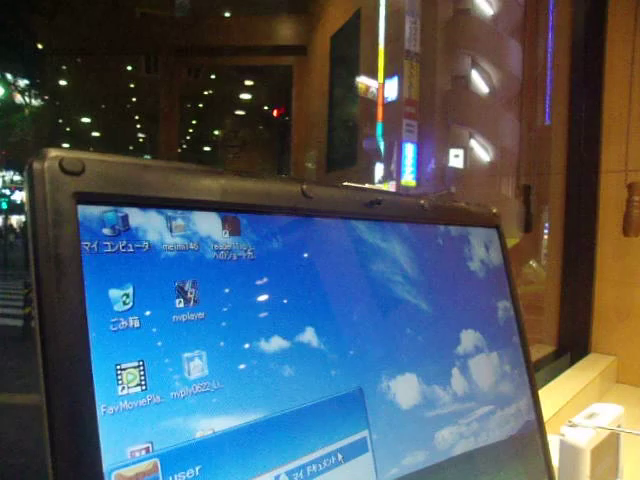
key(Escape)
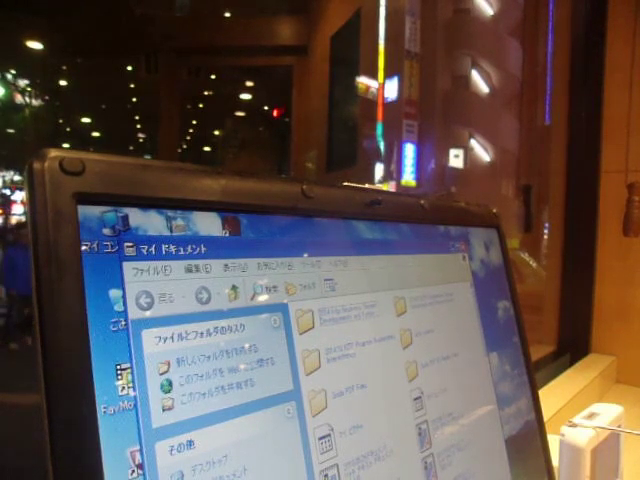
- Select the 2015.10.19 'roketto patent' document and open it in WordPad
key(Down)
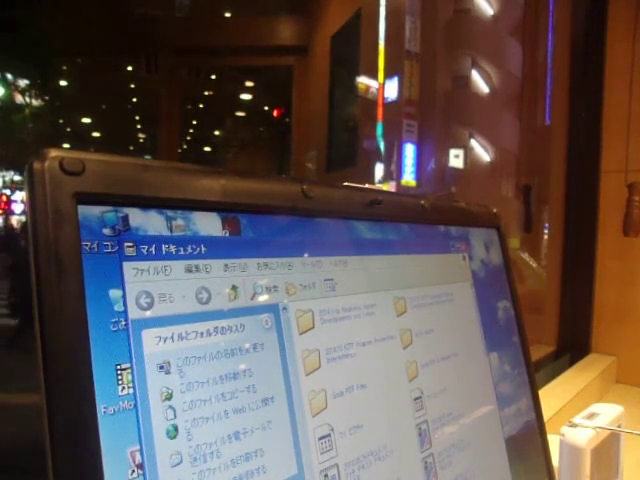
key(Return)
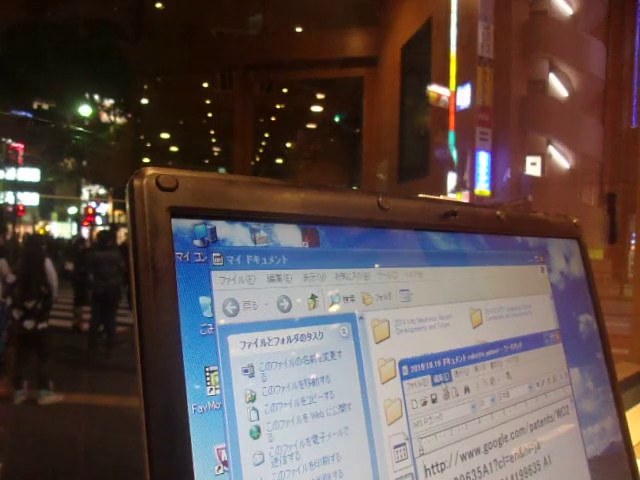
click(447, 378)
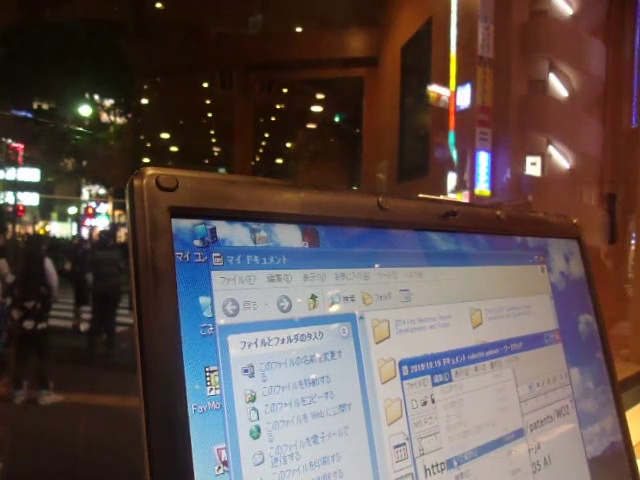
key(Escape)
scroll(490, 440, down, 3)
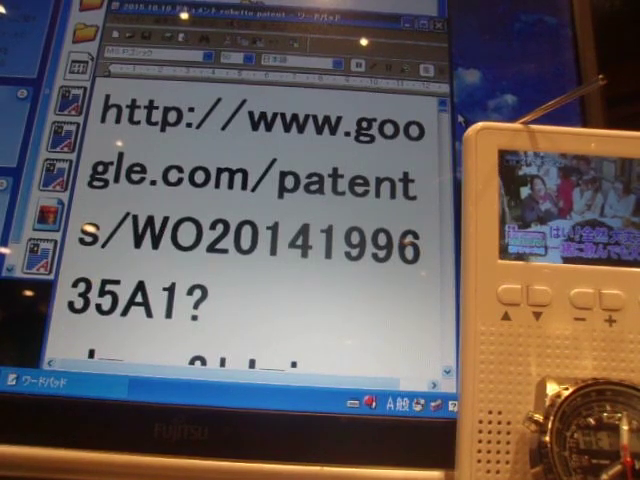
- Scroll past the web address through the publication, application and external link details
click(447, 372)
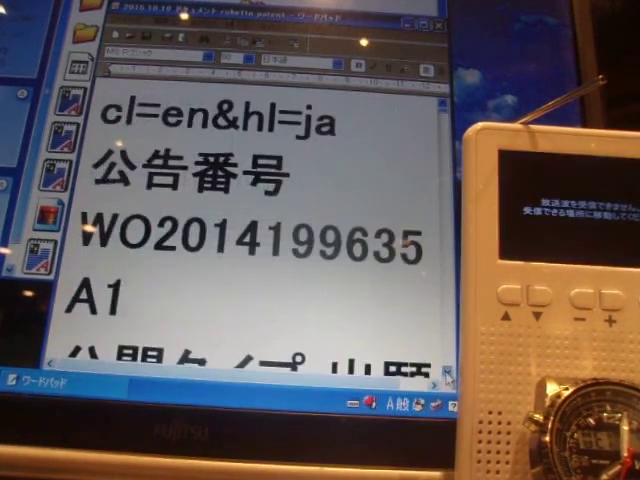
click(447, 372)
click(447, 372)
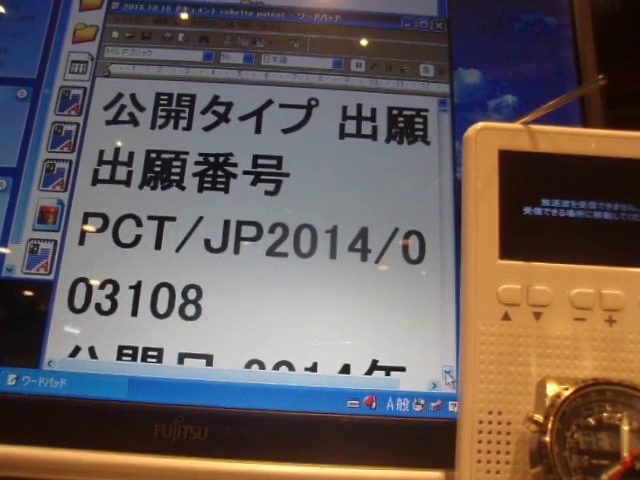
click(447, 372)
click(447, 372)
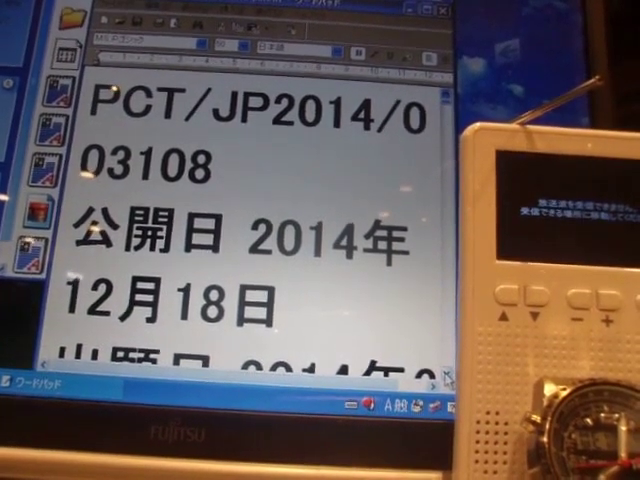
click(448, 372)
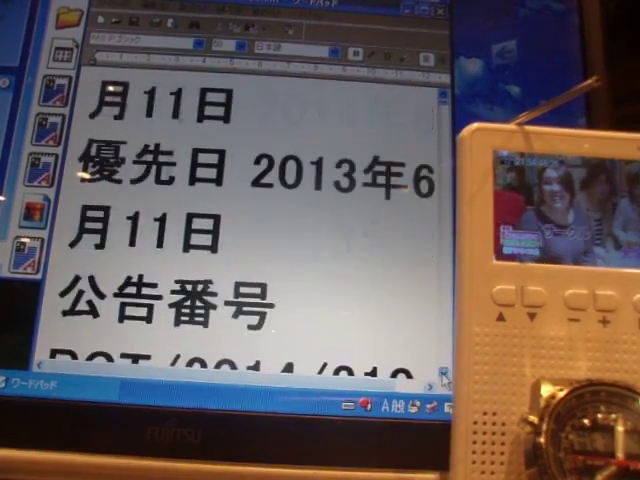
click(443, 373)
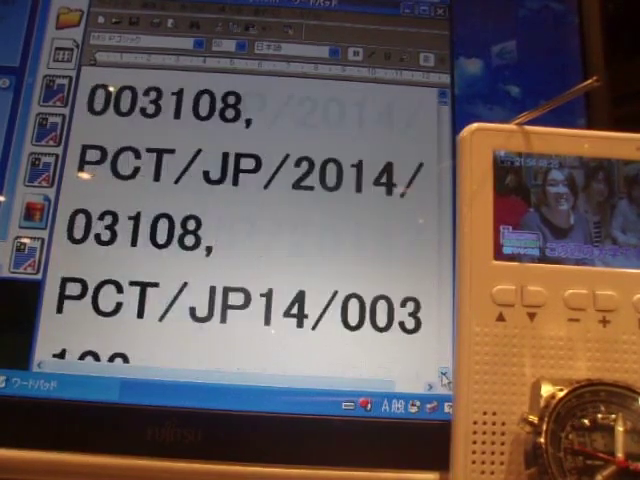
click(443, 373)
click(443, 373)
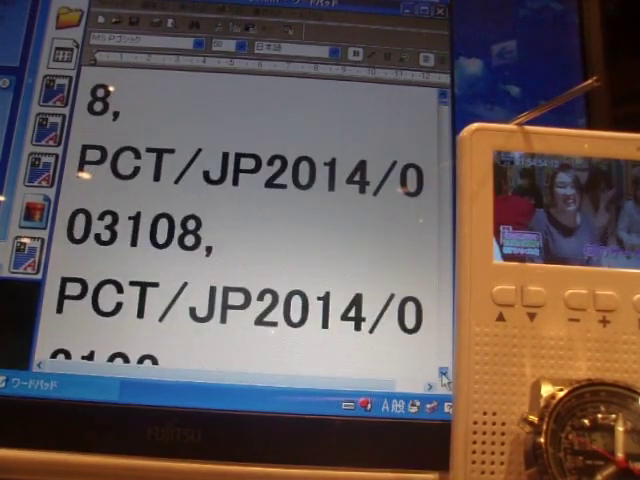
click(443, 373)
click(443, 373)
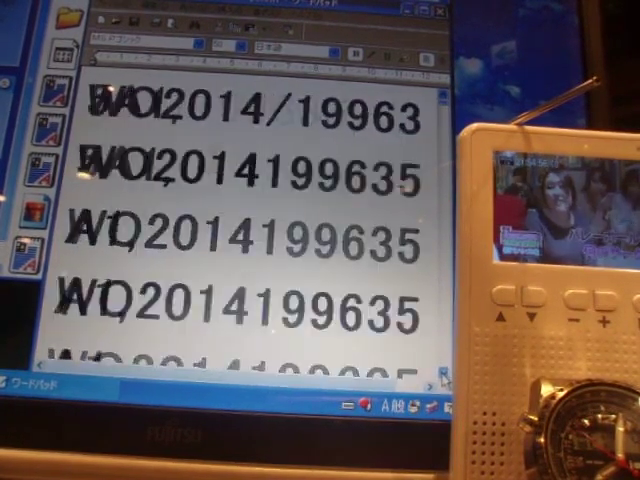
click(443, 373)
click(443, 373)
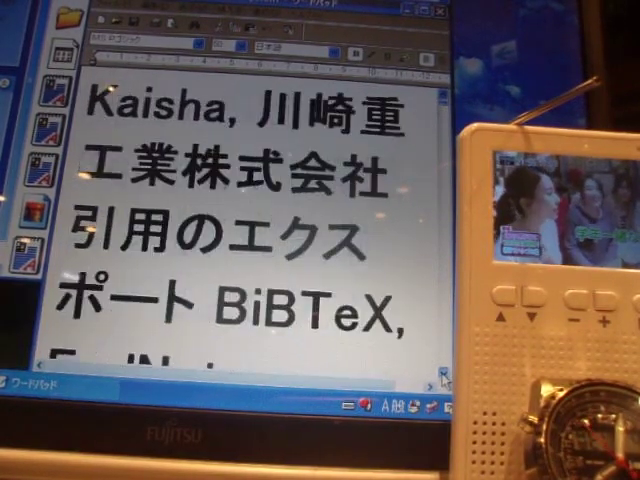
click(443, 373)
click(443, 373)
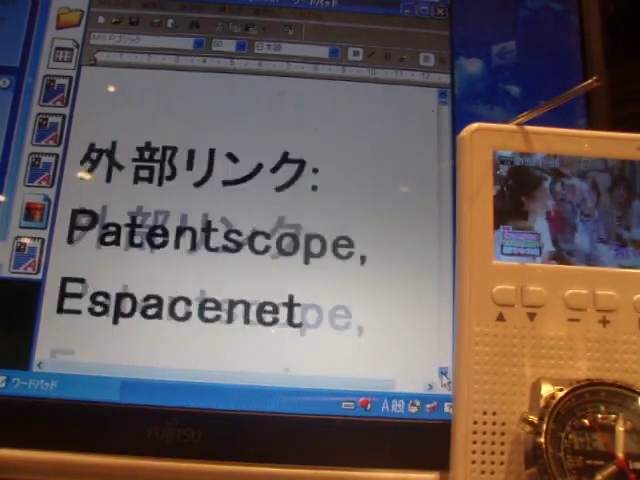
- Scroll through the abstract and the stator, rotor and fixing flange claims
click(443, 373)
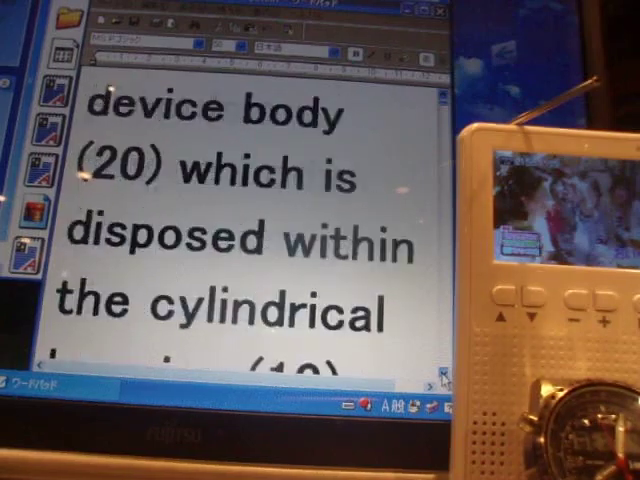
click(443, 373)
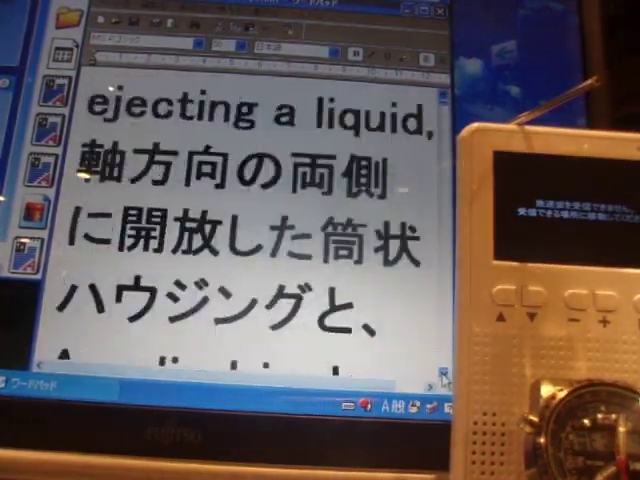
click(443, 373)
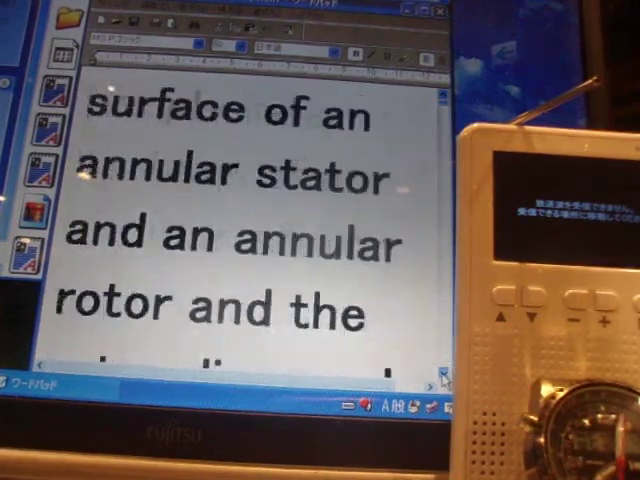
click(443, 373)
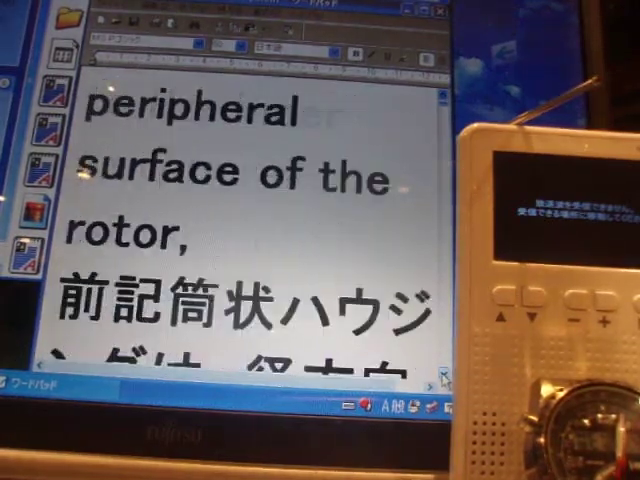
click(443, 373)
click(443, 373)
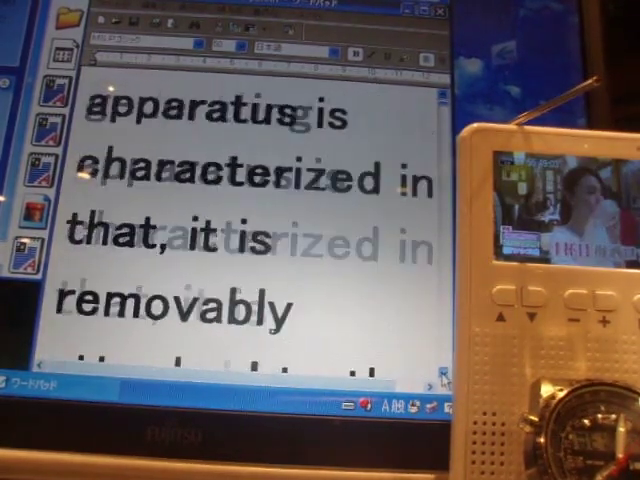
click(443, 373)
click(443, 373)
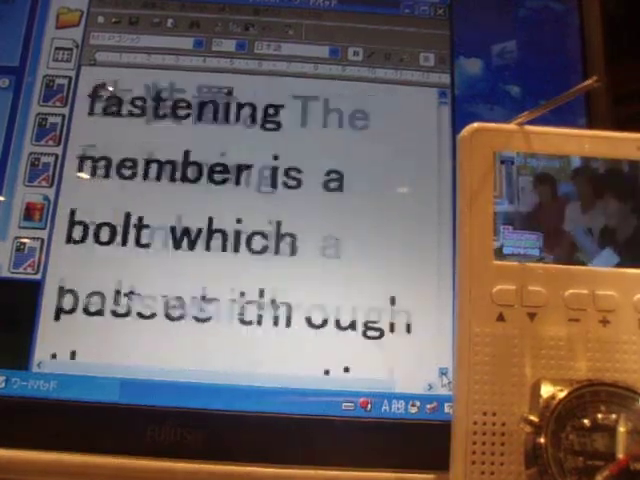
click(443, 373)
click(443, 373)
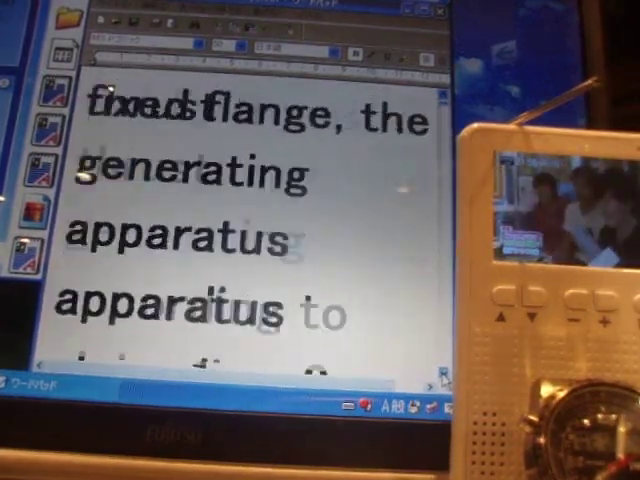
click(443, 373)
click(443, 373)
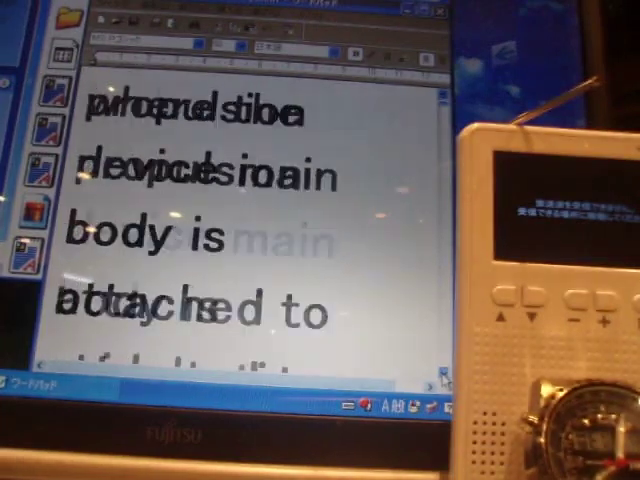
click(443, 373)
click(443, 373)
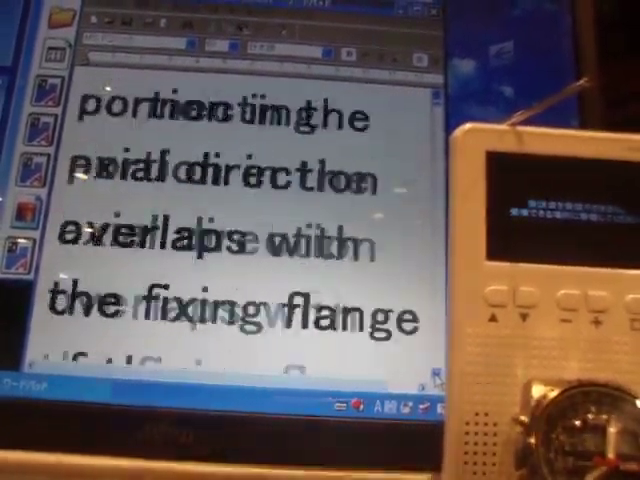
- Scroll through the coolant passage, power cable and watertight housing claims
click(438, 374)
click(437, 374)
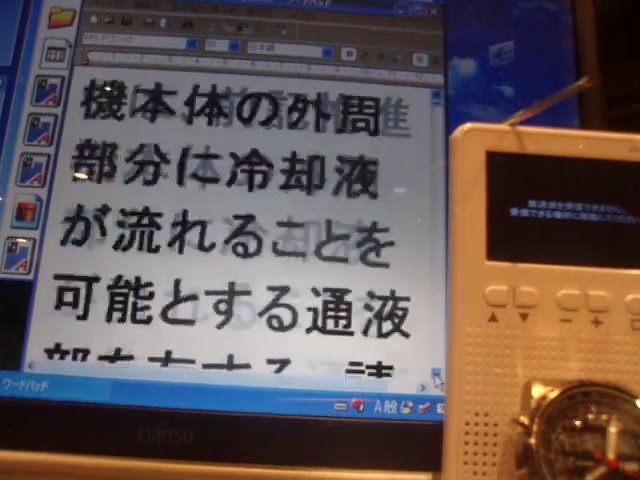
click(437, 374)
click(437, 374)
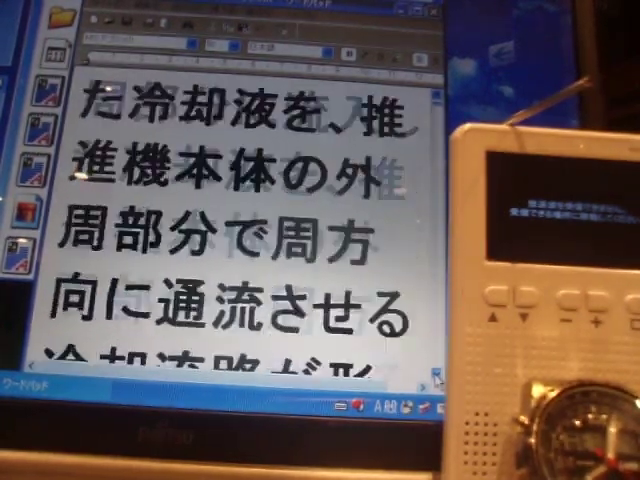
click(437, 374)
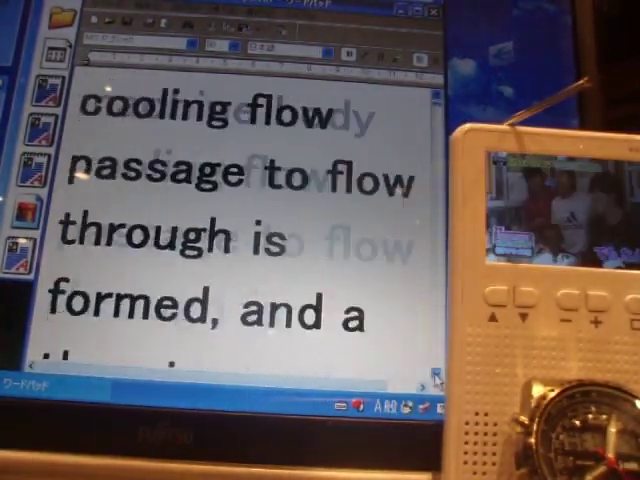
click(437, 374)
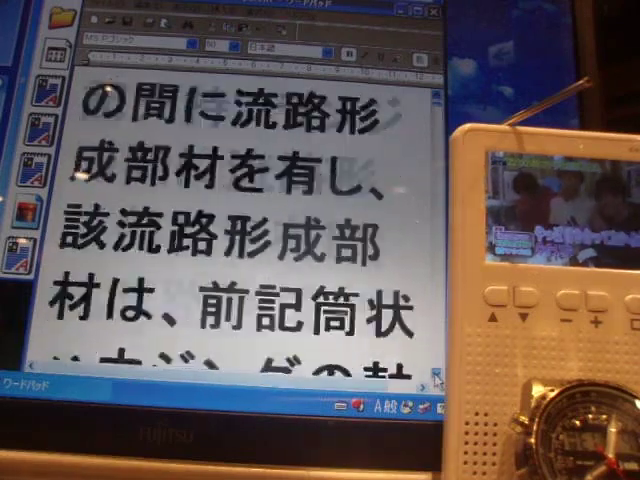
click(437, 374)
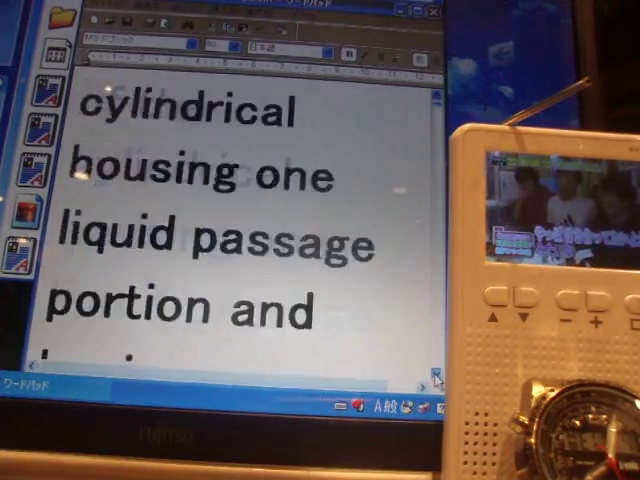
click(437, 374)
click(437, 374)
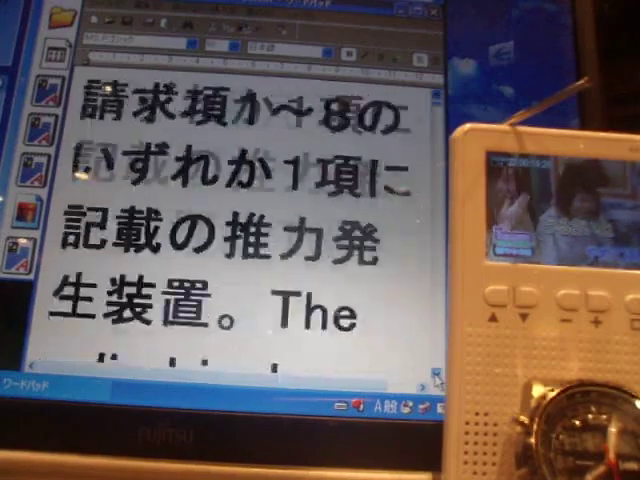
click(437, 374)
click(437, 374)
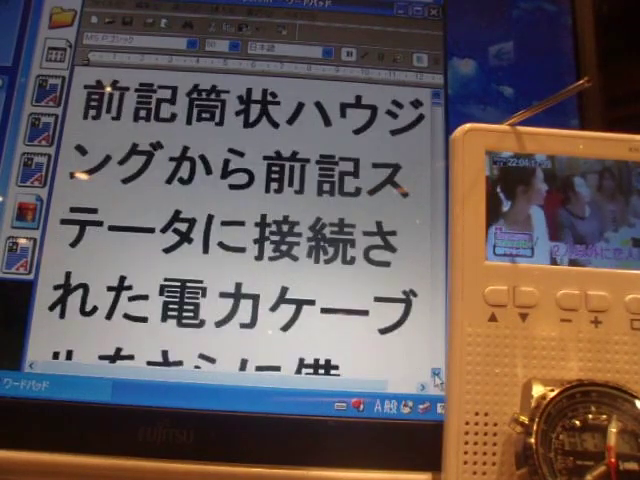
click(437, 374)
click(437, 374)
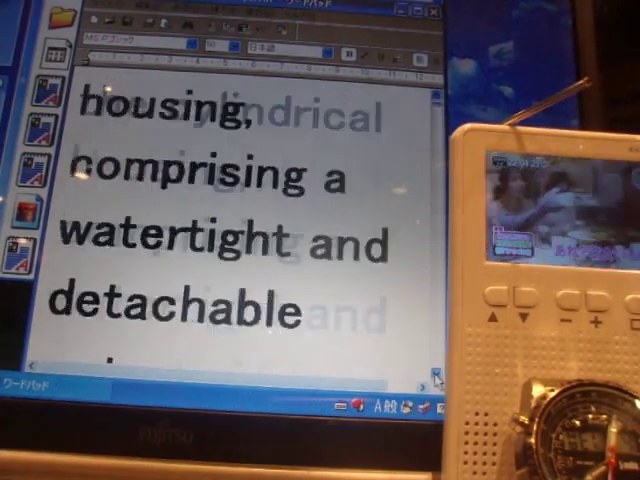
- Scroll through the ship propulsion background to the propeller and cavitation passages
click(437, 374)
click(437, 374)
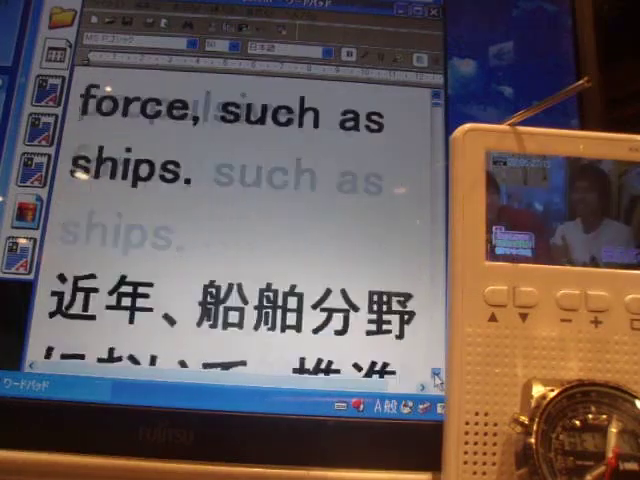
click(437, 374)
click(437, 374)
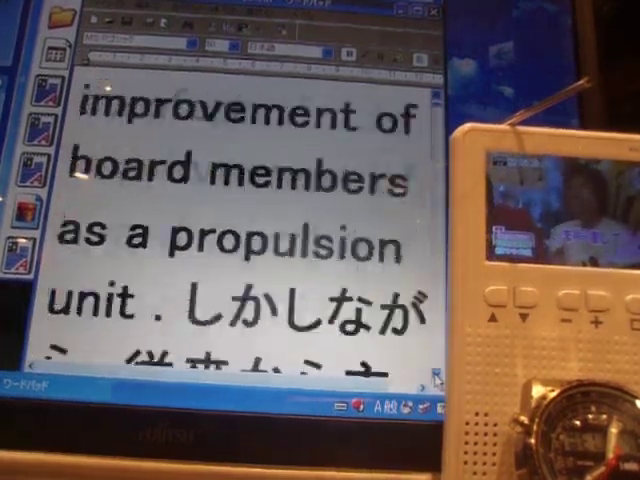
click(437, 374)
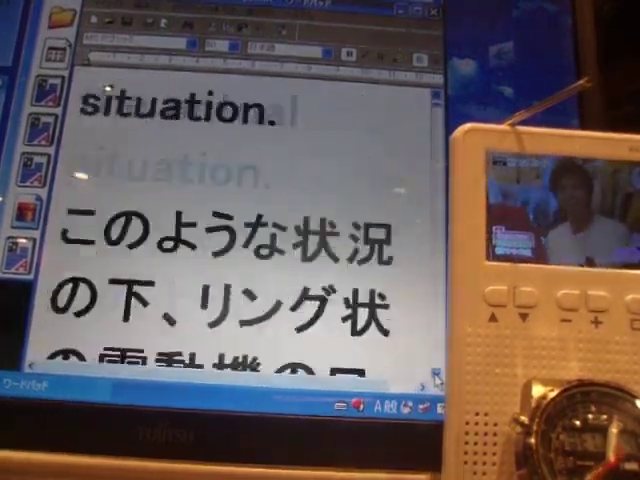
click(437, 374)
click(437, 374)
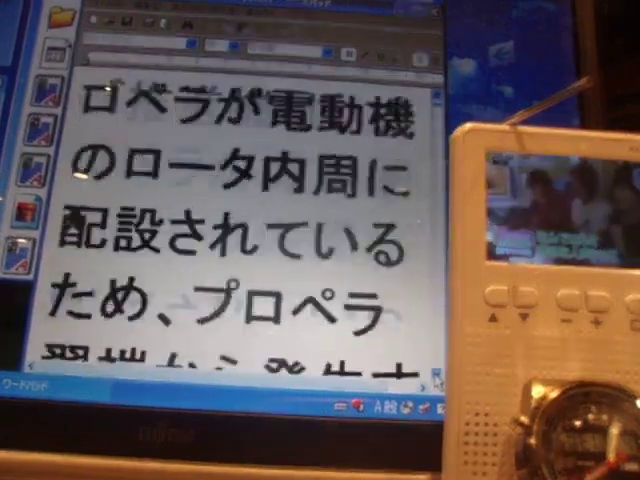
click(437, 374)
click(437, 374)
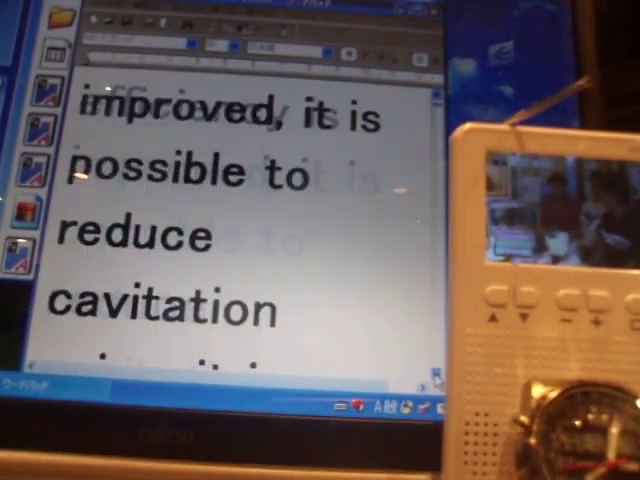
click(437, 374)
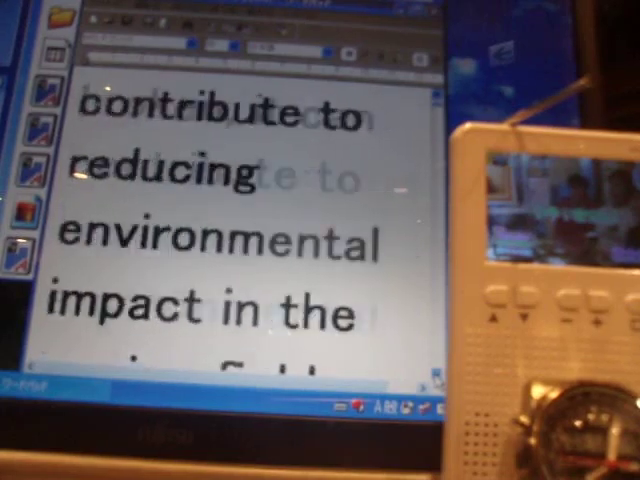
click(437, 374)
click(437, 374)
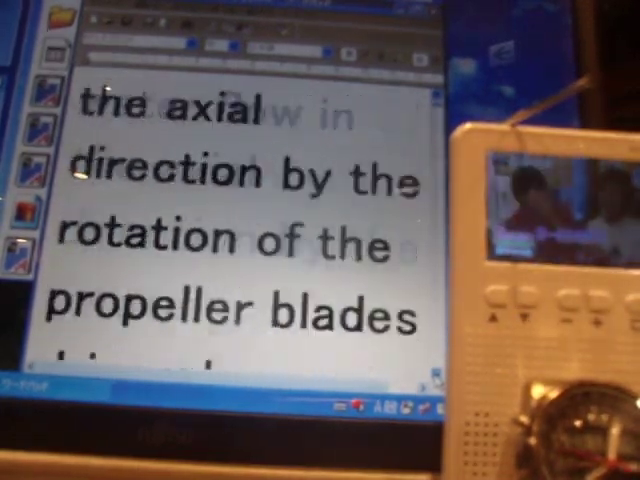
click(437, 374)
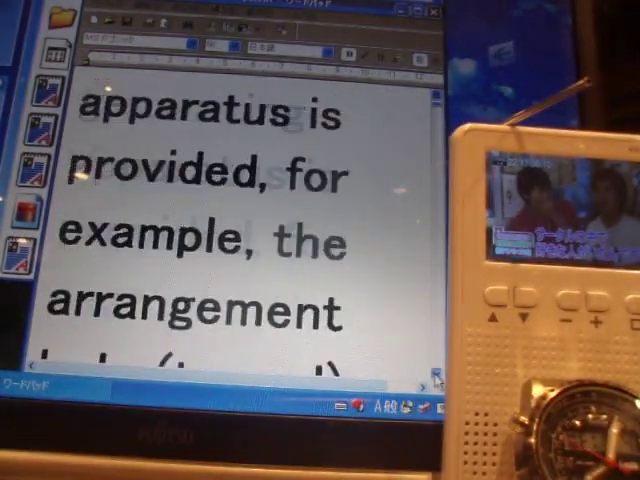
- Scroll past the lifting crane passage to the detachable propulsion unit text
click(437, 374)
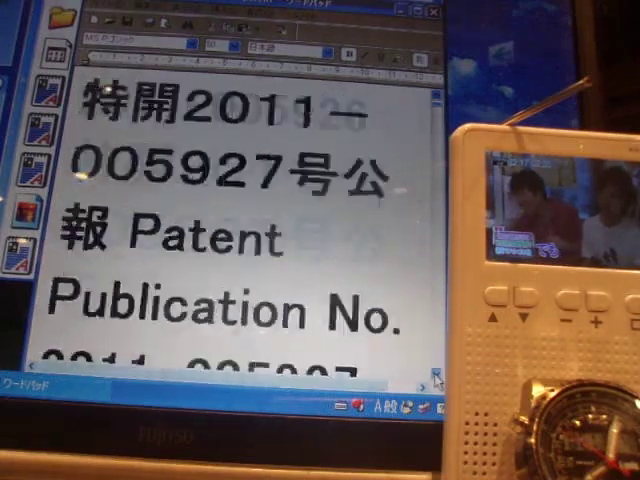
click(437, 374)
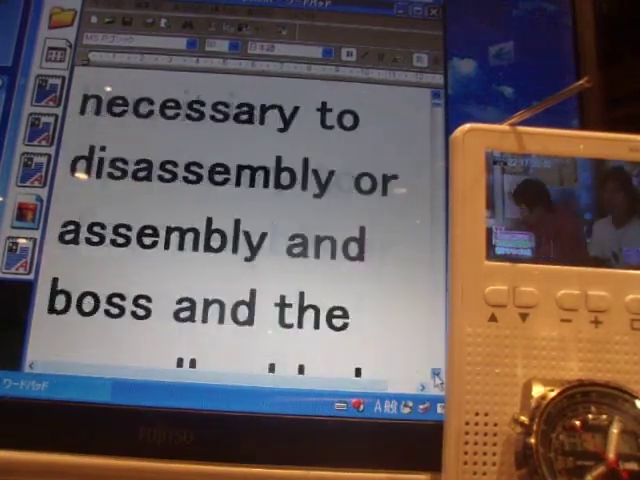
click(437, 374)
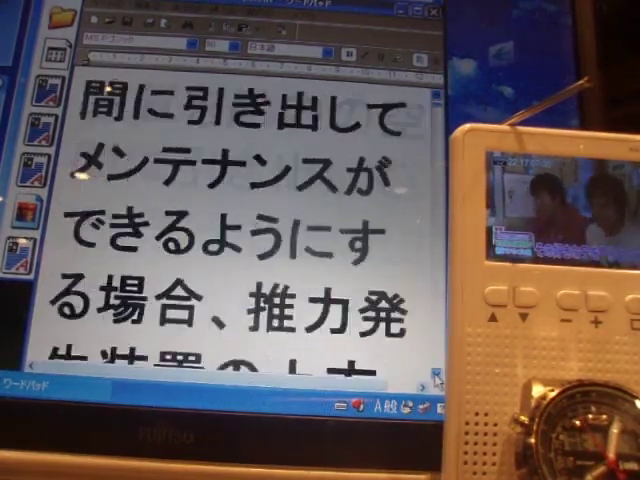
click(437, 374)
click(437, 374)
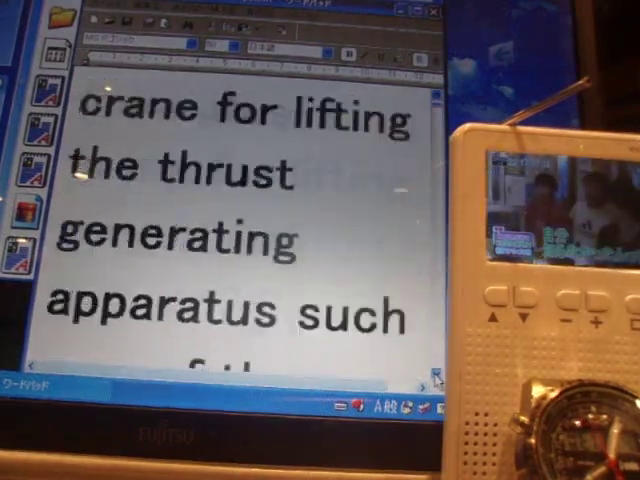
click(437, 374)
click(437, 374)
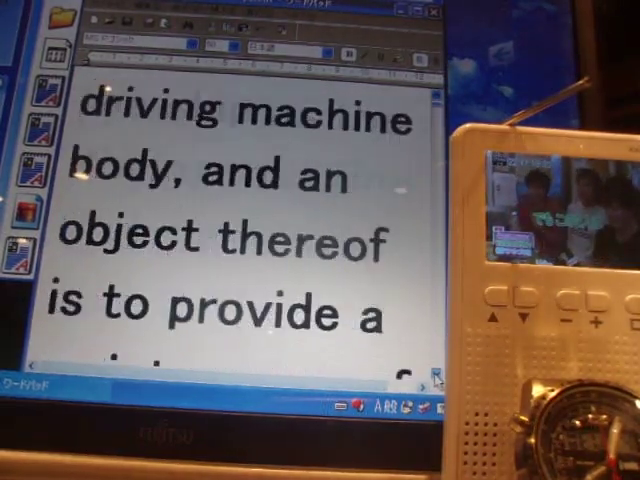
click(437, 374)
click(437, 374)
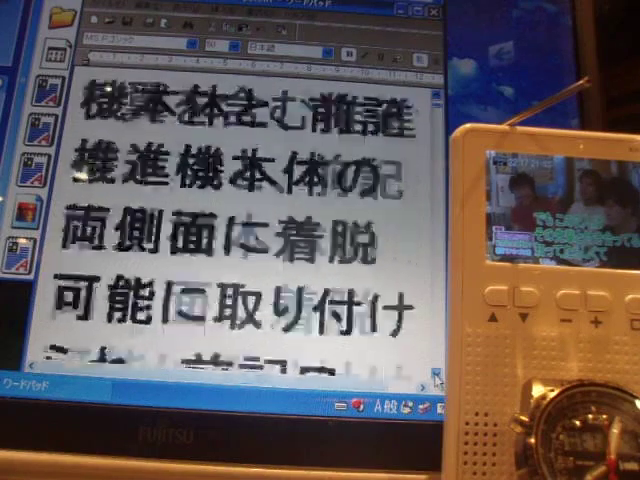
click(437, 374)
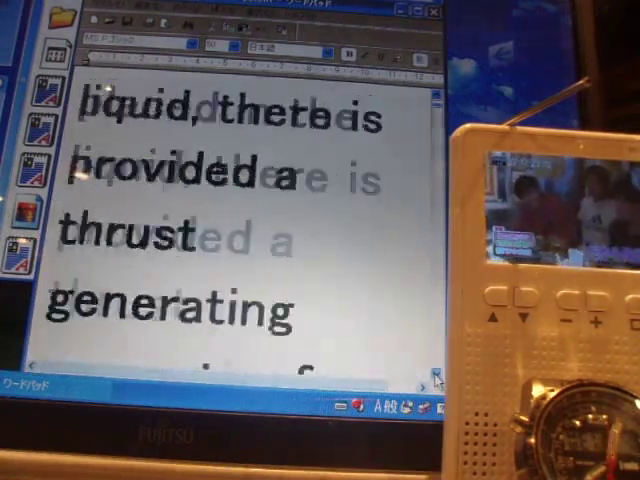
click(437, 374)
click(437, 374)
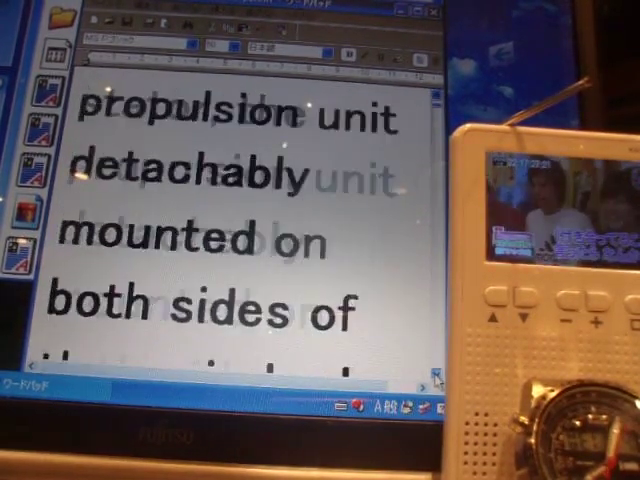
click(437, 374)
click(437, 374)
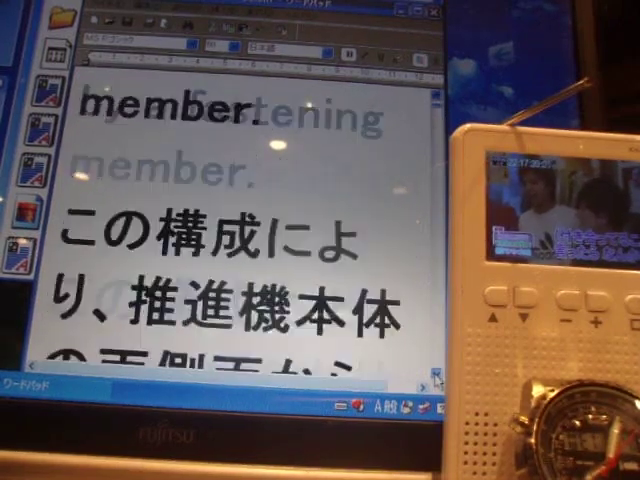
click(437, 374)
- Scroll on through the maintenance and supporting flange passages to the flowing holes text
click(437, 374)
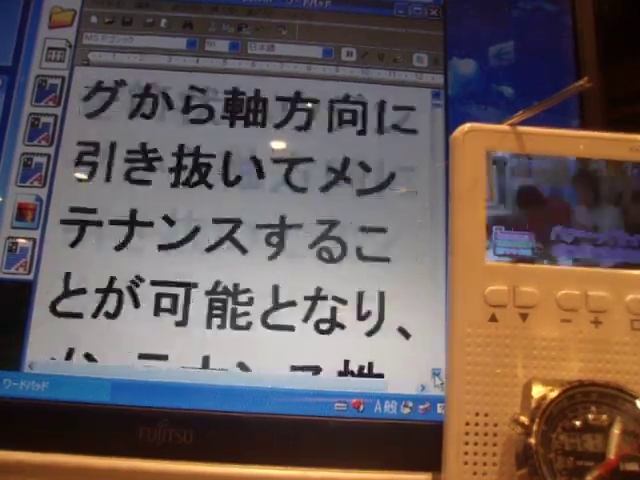
click(437, 374)
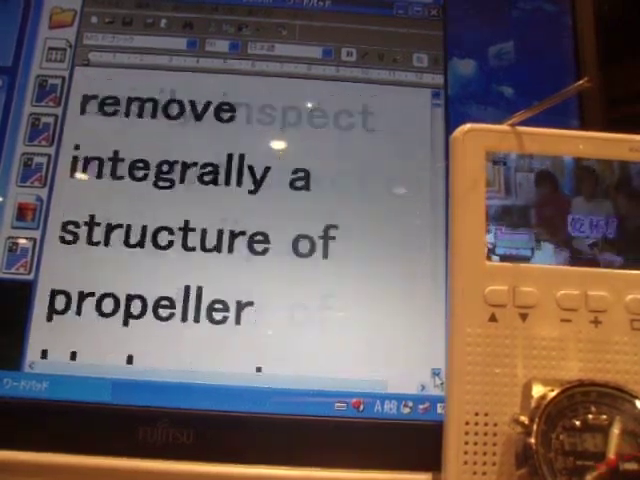
click(437, 374)
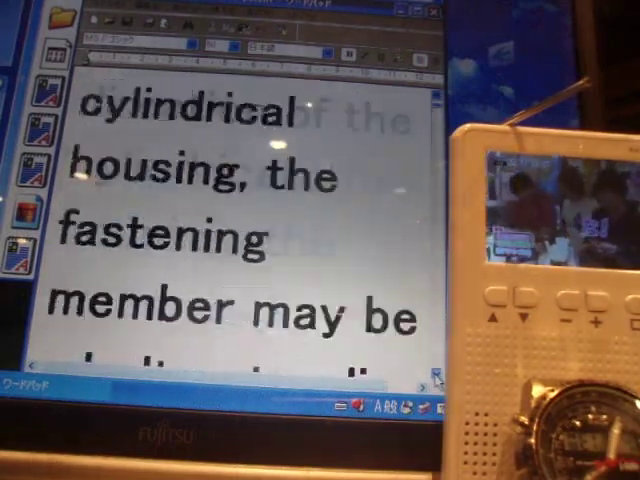
click(437, 374)
click(437, 374)
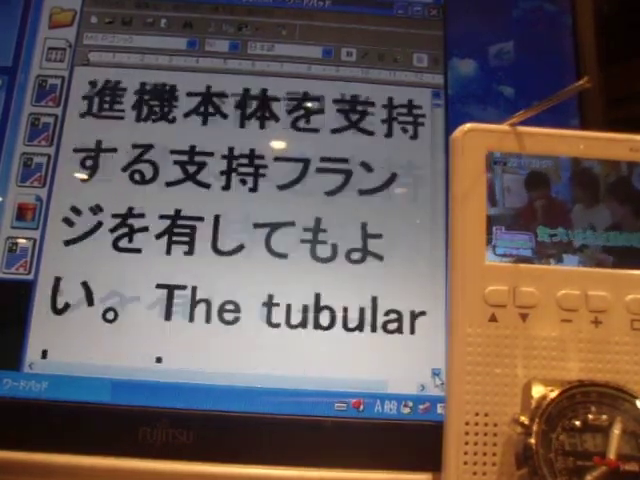
click(437, 374)
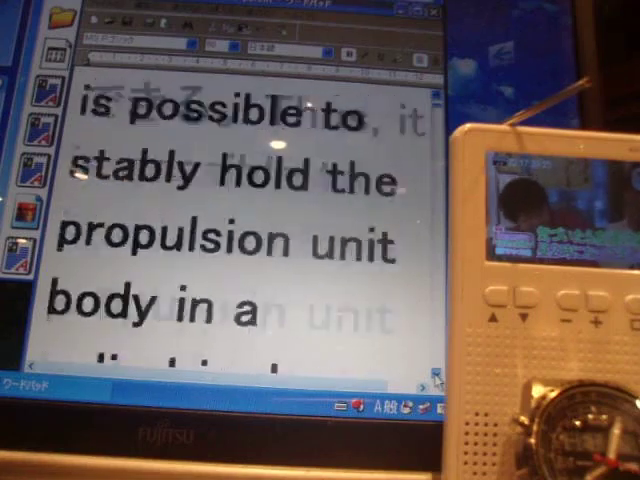
click(437, 374)
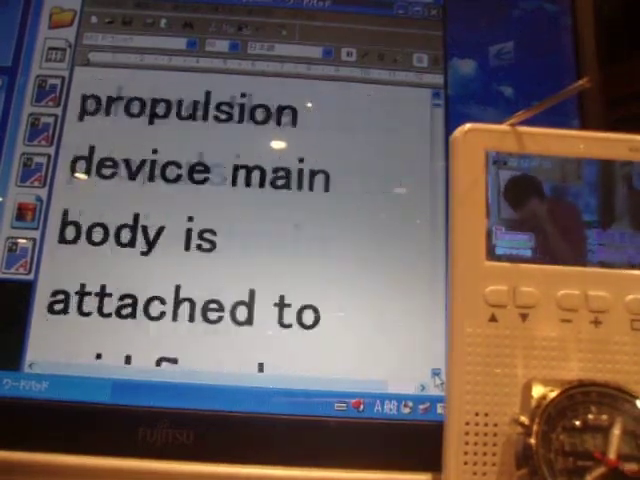
click(437, 374)
click(437, 374)
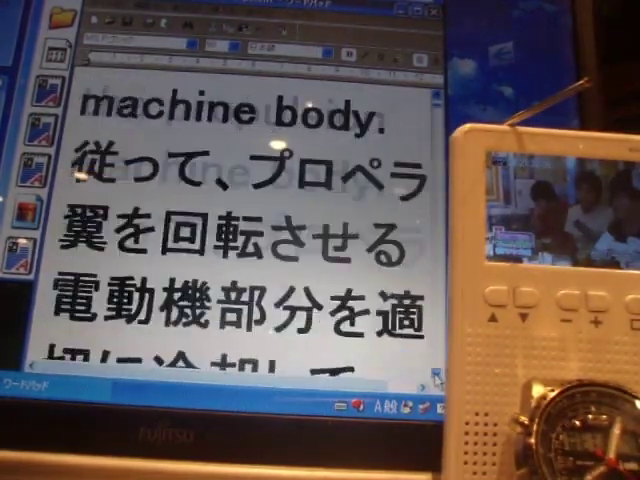
click(437, 374)
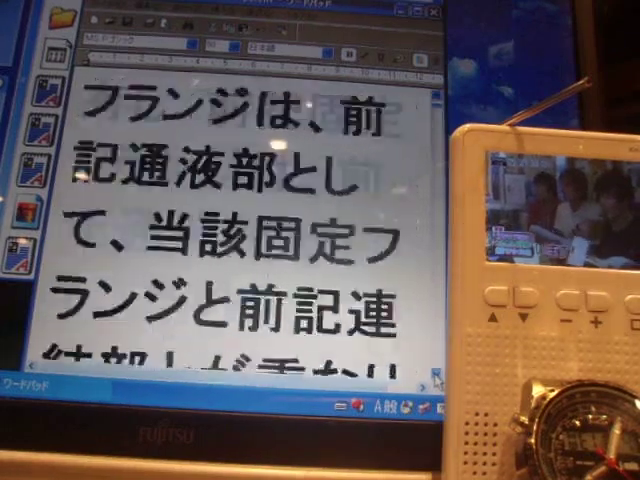
click(437, 374)
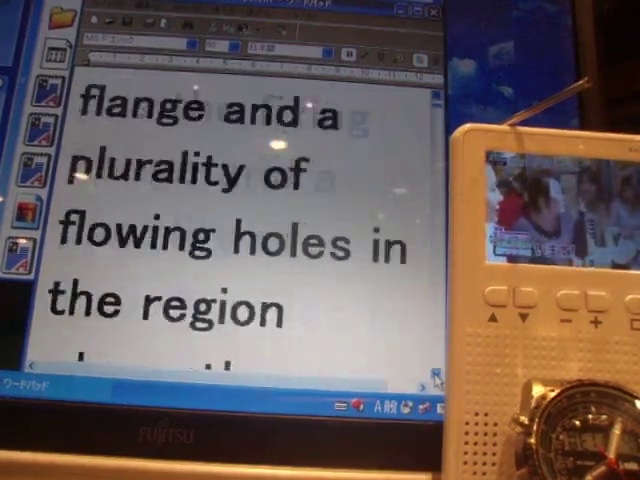
click(437, 374)
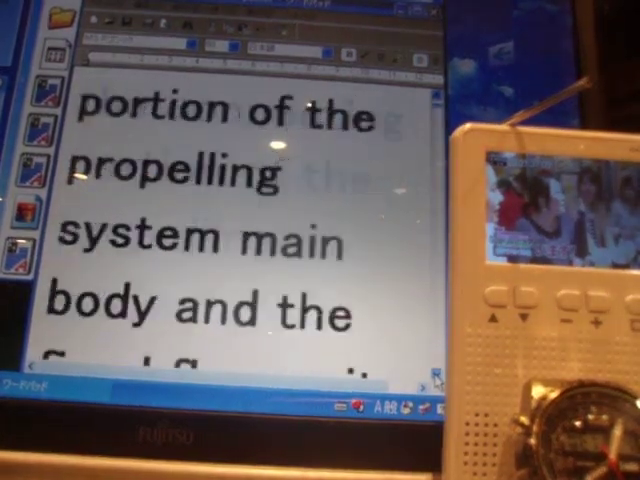
click(437, 374)
click(437, 374)
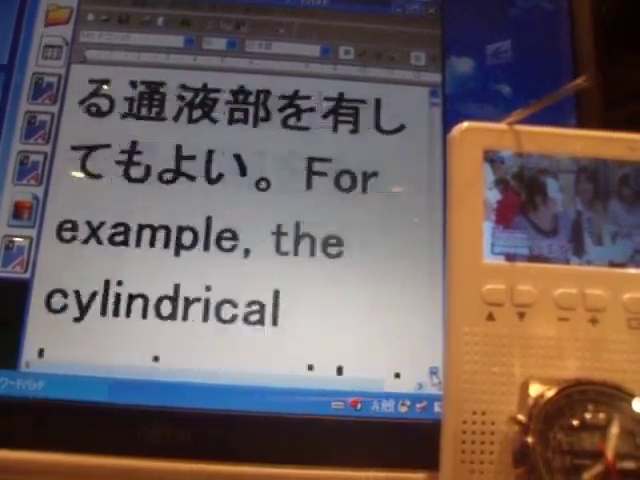
click(437, 374)
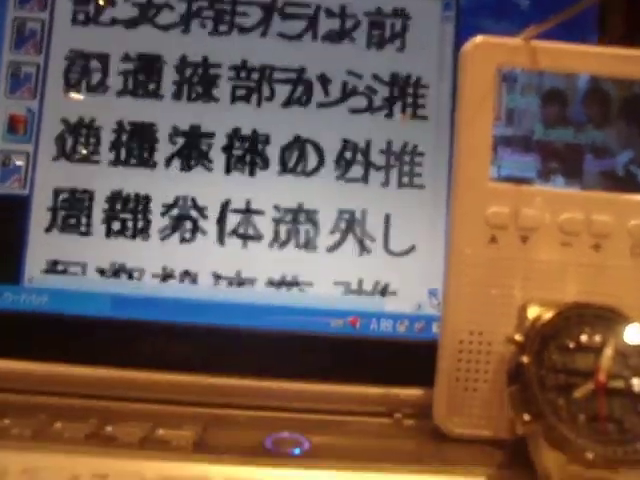